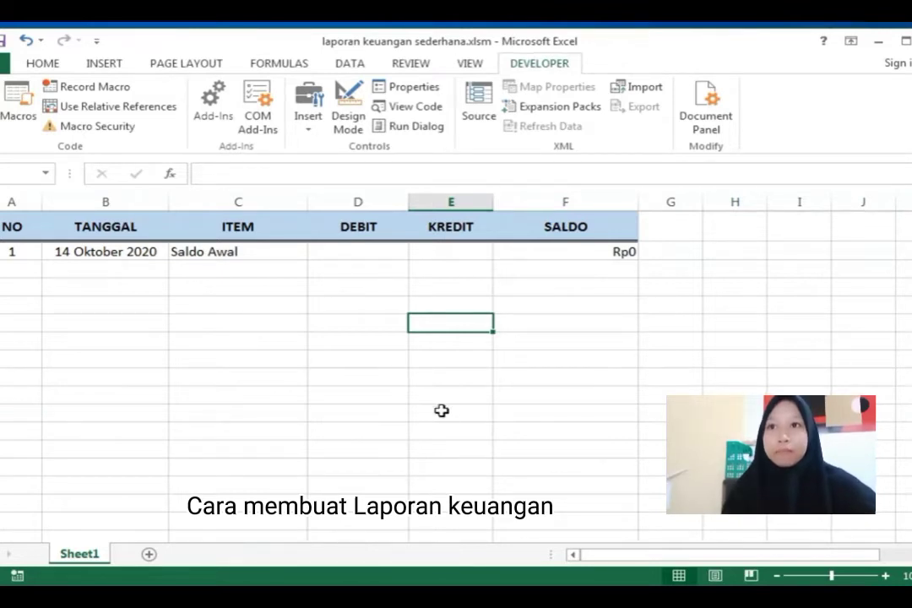
Step: Enter 10000000 as the debit of the Saldo Awal row and check that row's SALDO formula
{"action": "left_click", "coordinate": [269, 372]}
{"action": "left_click", "coordinate": [190, 254]}
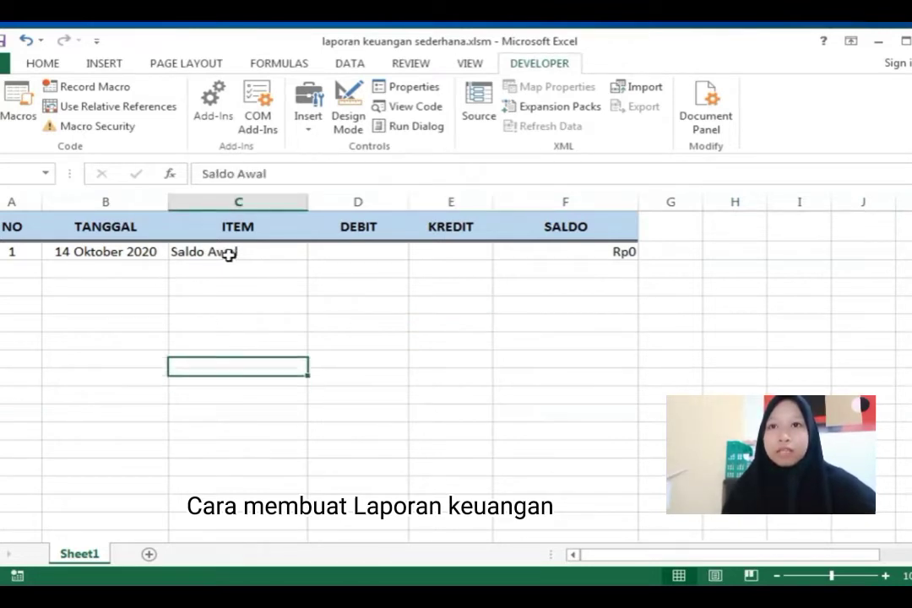
{"action": "left_click", "coordinate": [355, 251]}
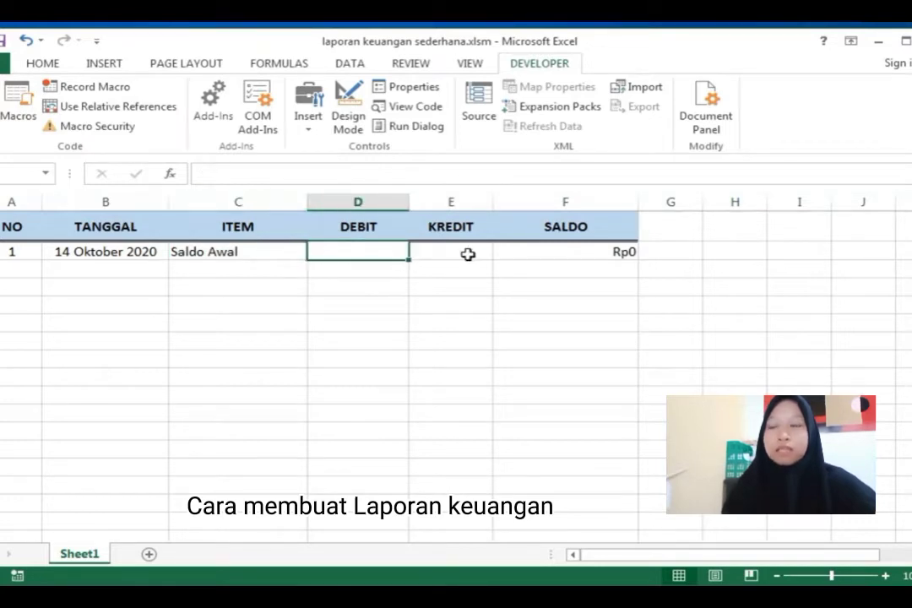
{"action": "type", "text": "10000000"}
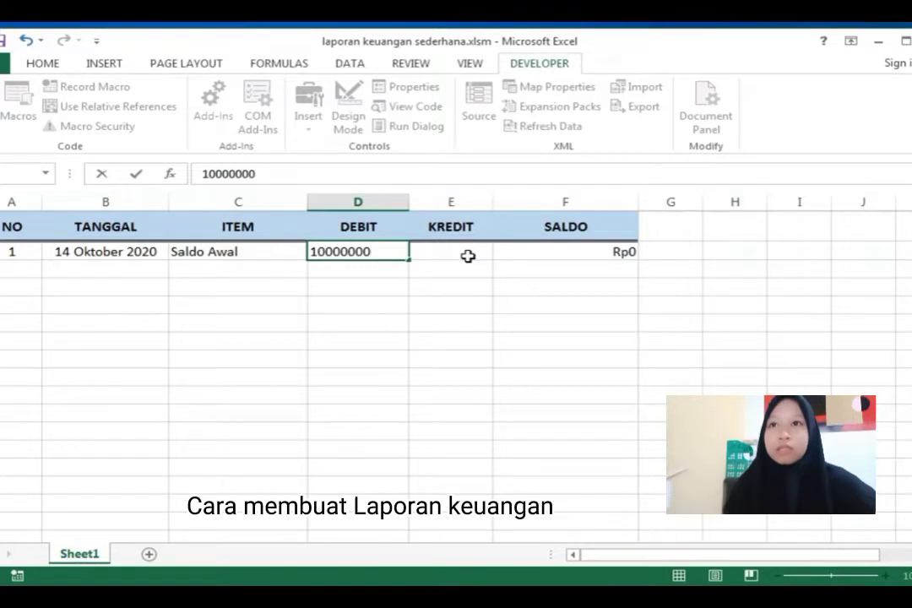
{"action": "key", "text": "Return"}
{"action": "left_click", "coordinate": [580, 320]}
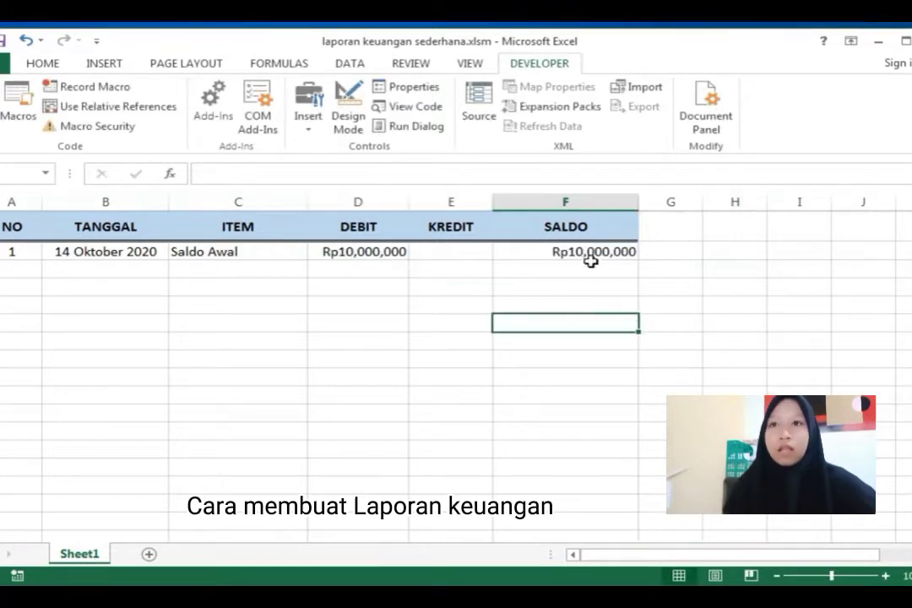
{"action": "left_click", "coordinate": [591, 256]}
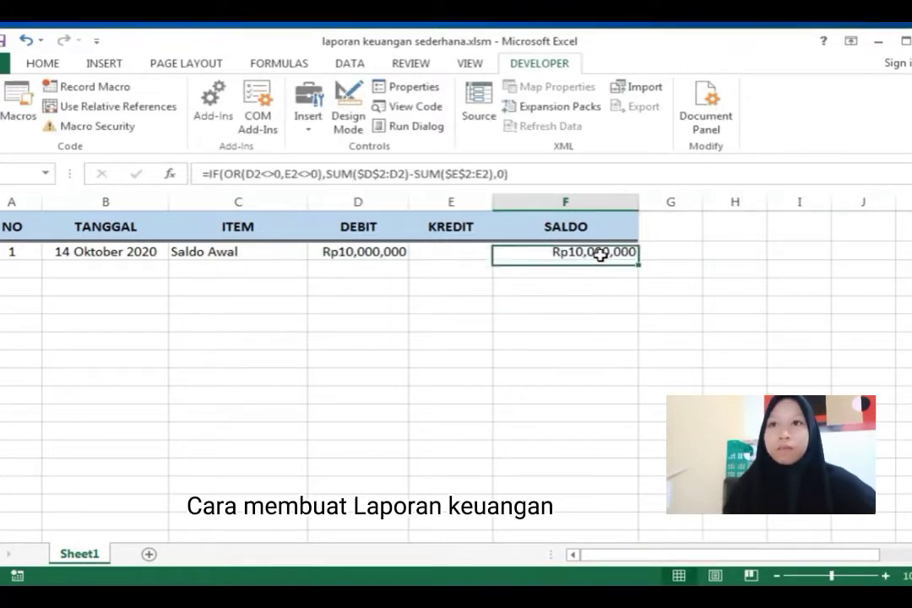
{"action": "left_click", "coordinate": [745, 277]}
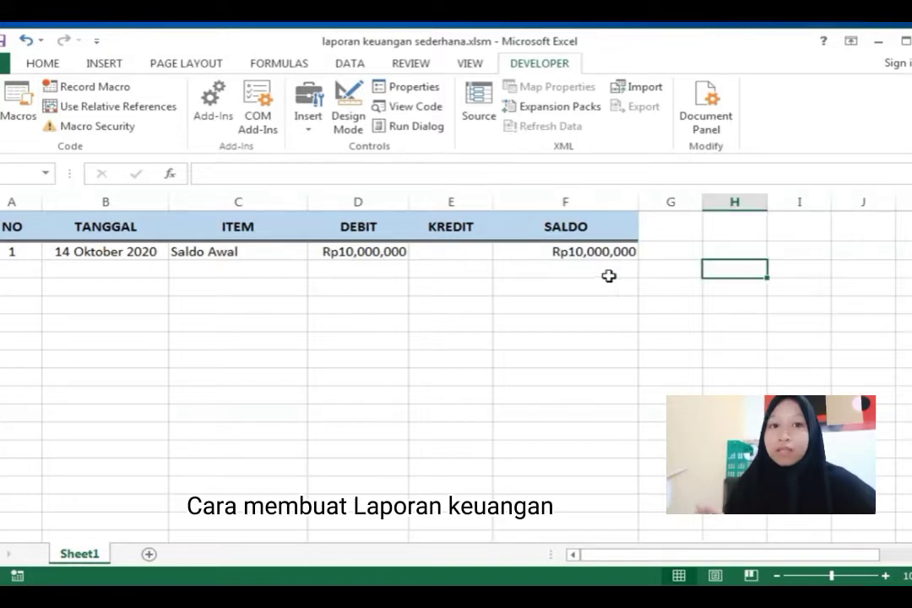
Step: Start the second entry with 2 under NO and 14 Oktober 2020 under TANGGAL
{"action": "left_click", "coordinate": [33, 270]}
{"action": "type", "text": "2"}
{"action": "left_click", "coordinate": [108, 269]}
{"action": "key", "text": "ctrl+d"}
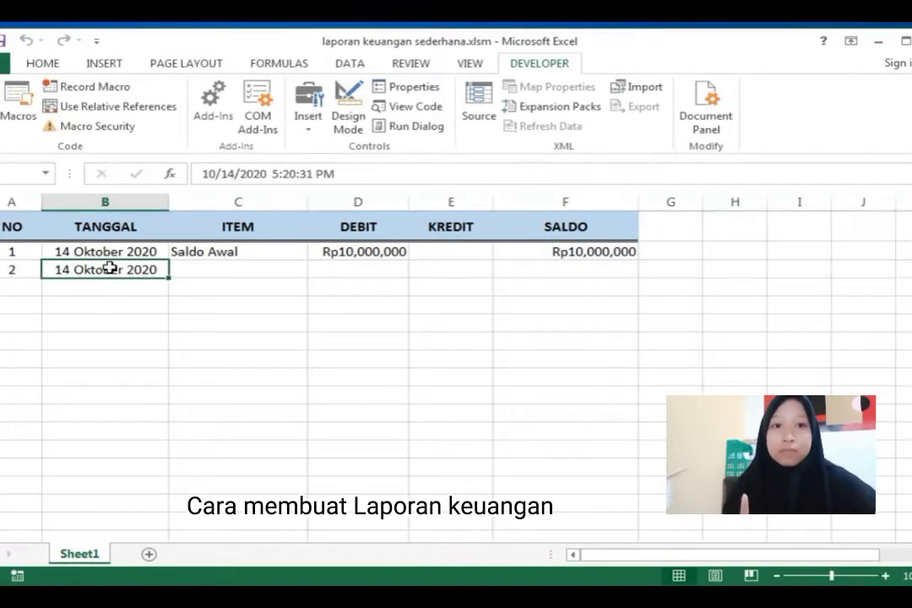
Step: Enter Pembelian ATK as the item of the second entry
{"action": "left_click", "coordinate": [220, 266]}
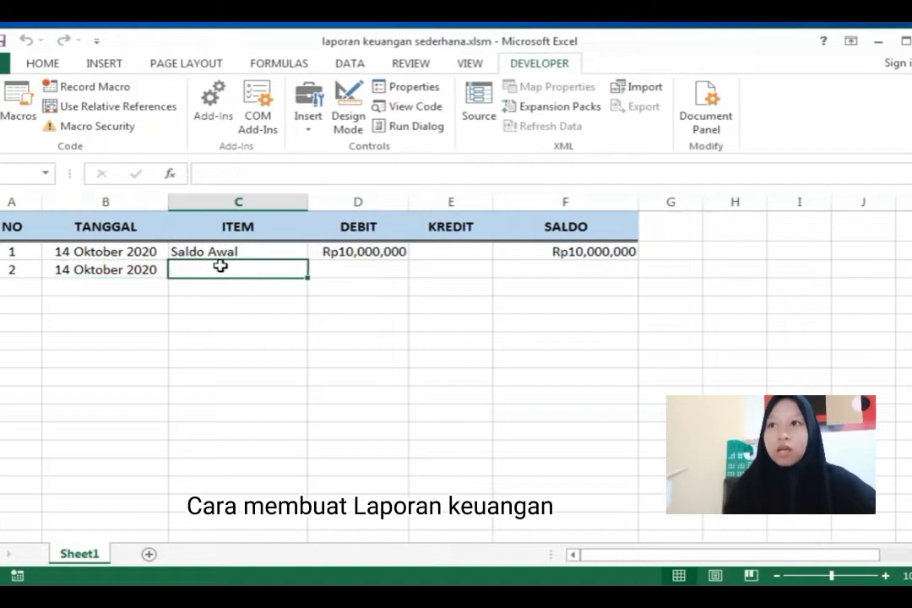
{"action": "type", "text": "PO"}
{"action": "key", "text": "BackSpace"}
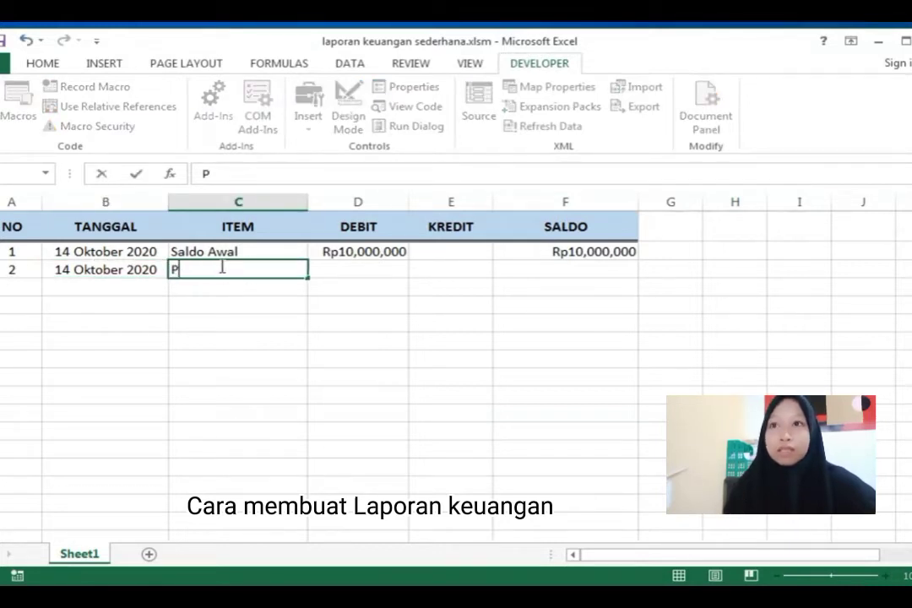
{"action": "type", "text": "embelian"}
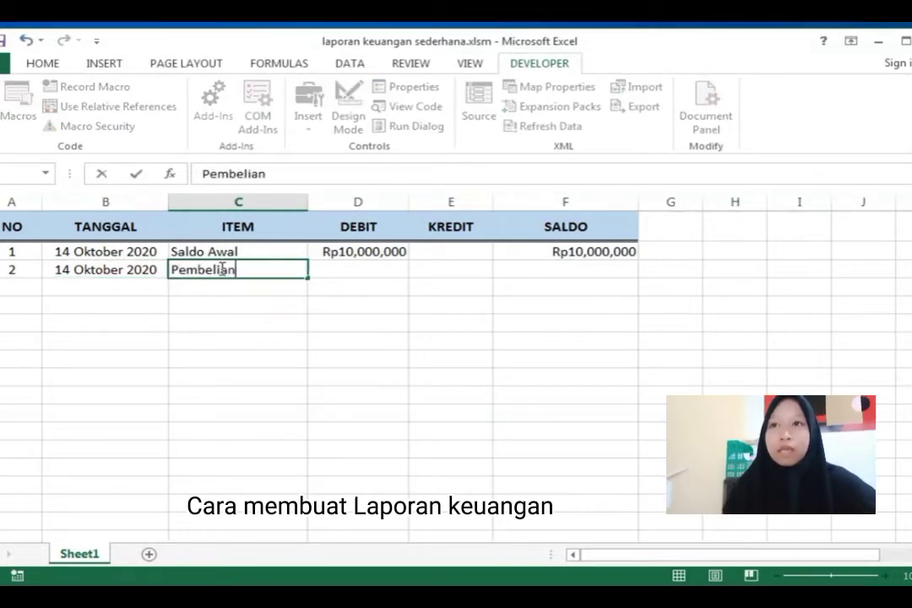
{"action": "type", "text": " ATK"}
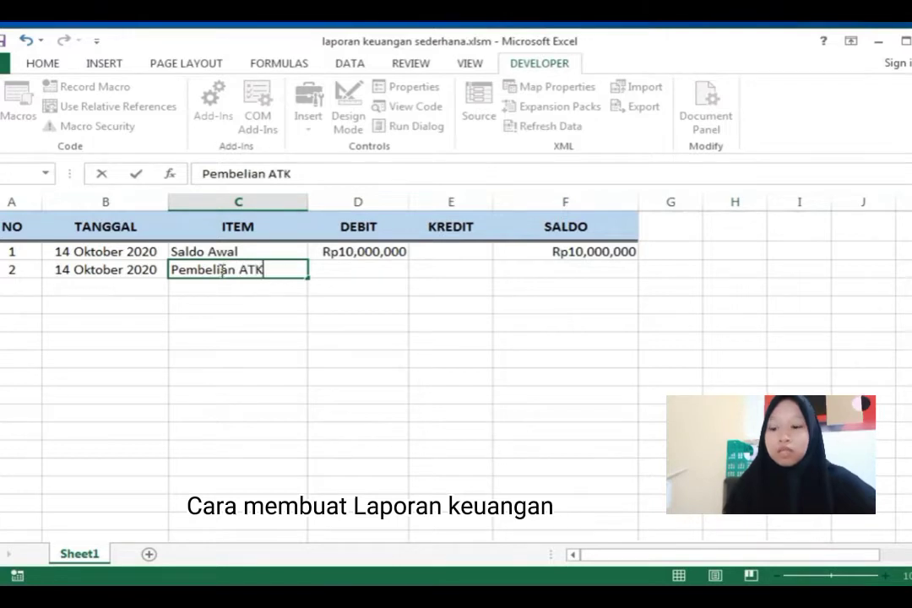
{"action": "key", "text": "Return"}
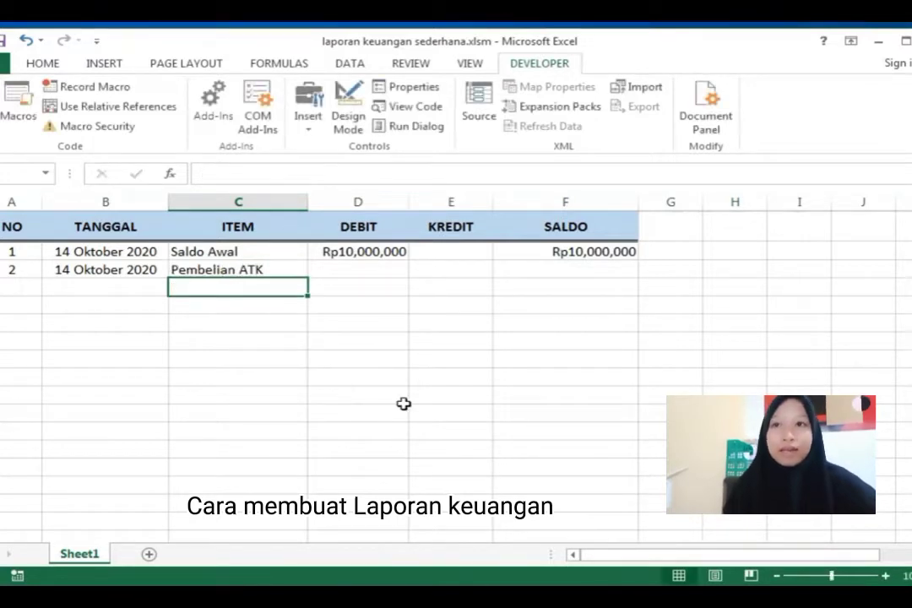
Step: Enter 500000 as the KREDIT amount of the Pembelian ATK row
{"action": "left_click", "coordinate": [435, 377]}
{"action": "left_click", "coordinate": [454, 272]}
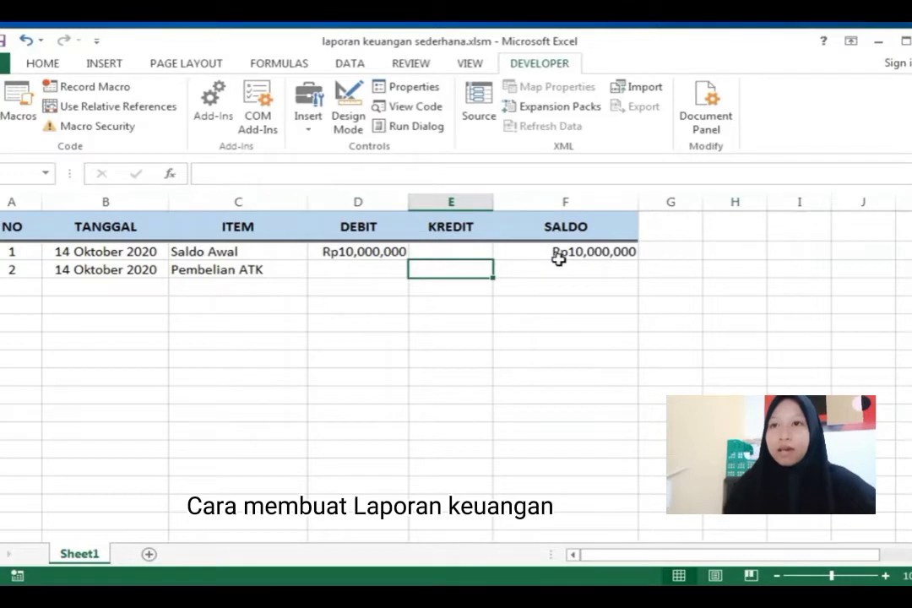
{"action": "type", "text": "5000"}
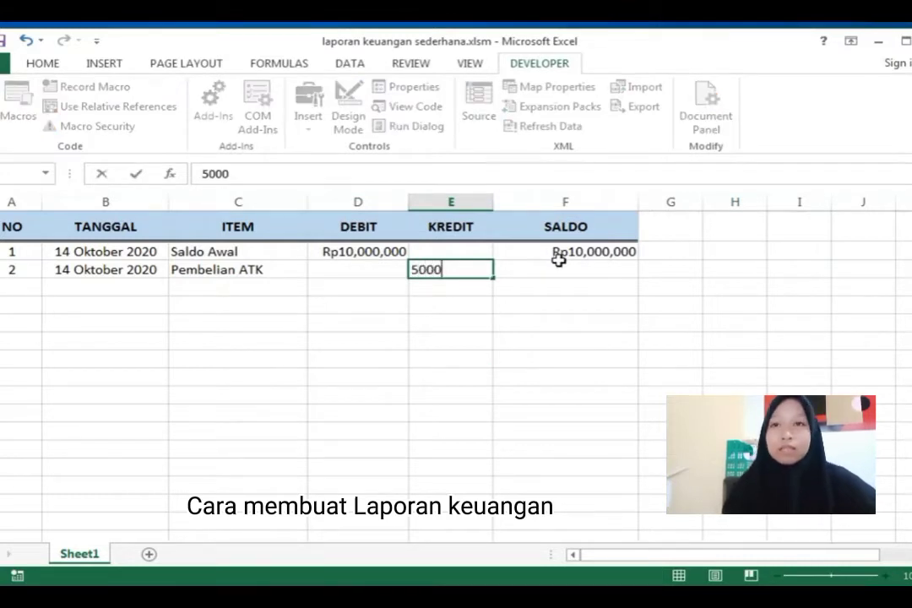
{"action": "key", "text": "BackSpace"}
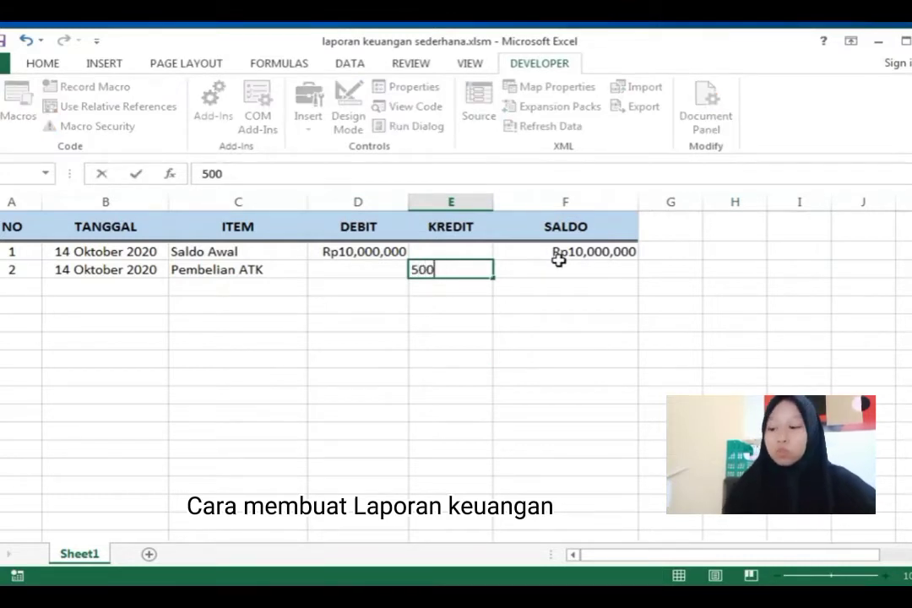
{"action": "type", "text": "000"}
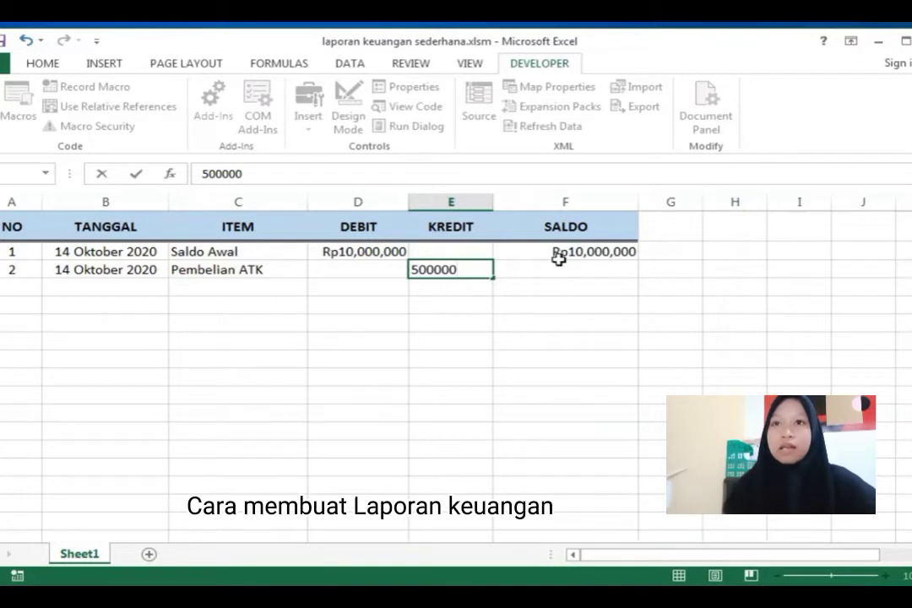
{"action": "key", "text": "Return"}
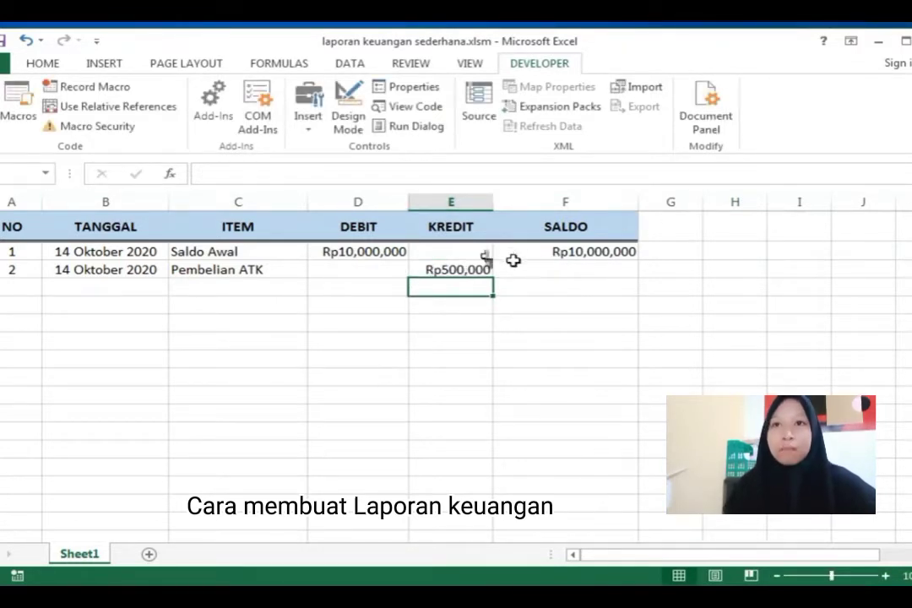
Step: Copy the SALDO formula from the Saldo Awal row down to the Pembelian ATK row
{"action": "left_click", "coordinate": [545, 252]}
{"action": "left_click_drag", "start_coordinate": [639, 263], "coordinate": [642, 277]}
{"action": "left_click", "coordinate": [629, 321]}
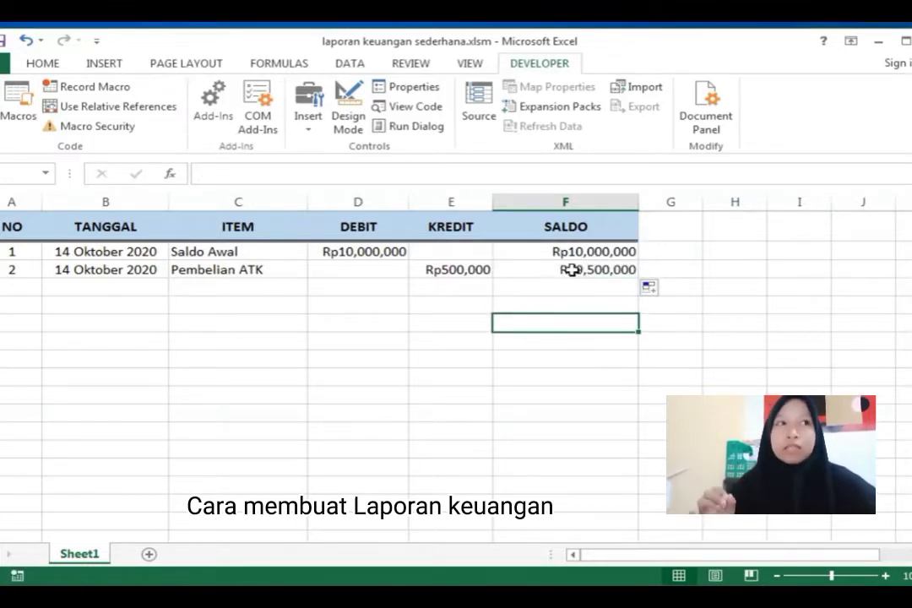
{"action": "left_click", "coordinate": [583, 269]}
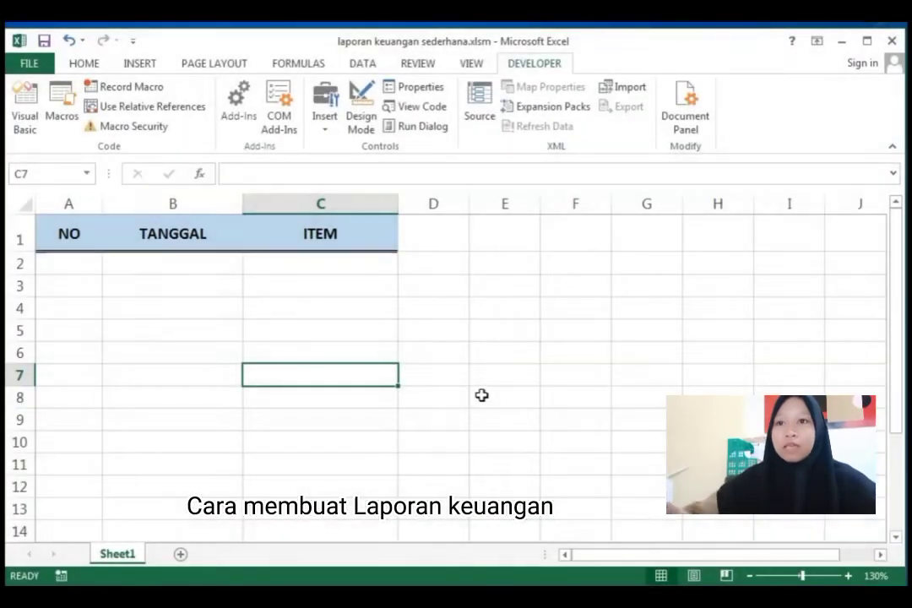
Step: Enter 1 in cell A2 under the NO header
{"action": "left_click", "coordinate": [198, 306]}
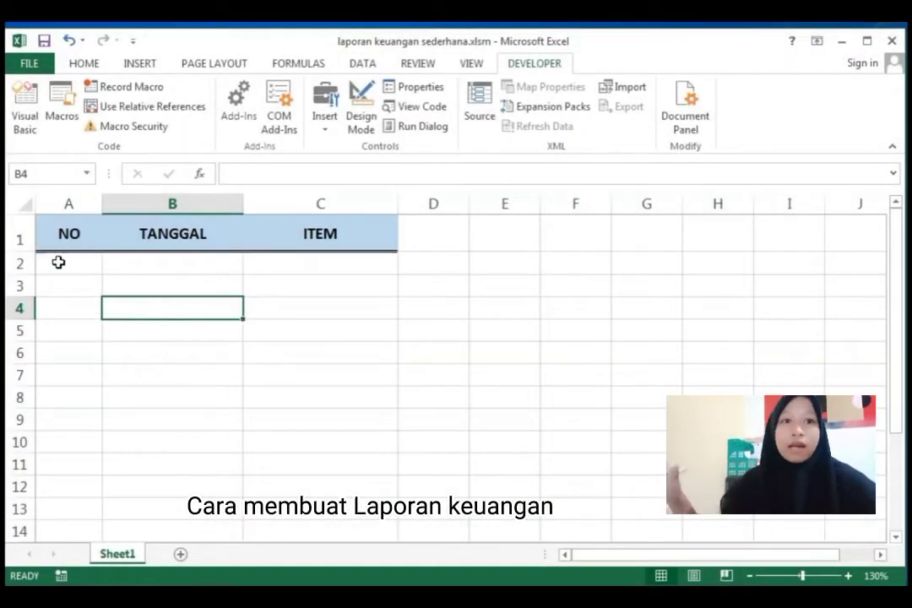
{"action": "left_click", "coordinate": [88, 269]}
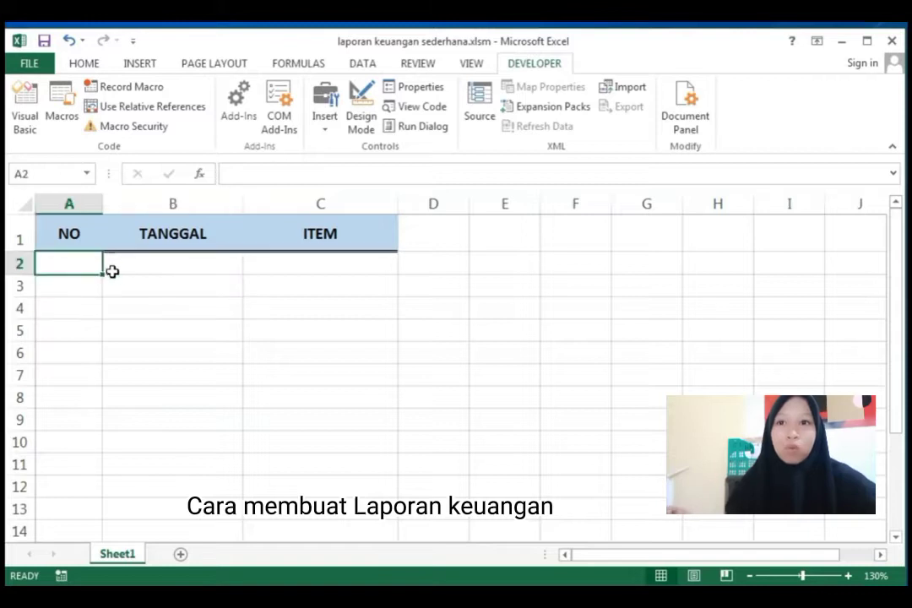
{"action": "type", "text": "1"}
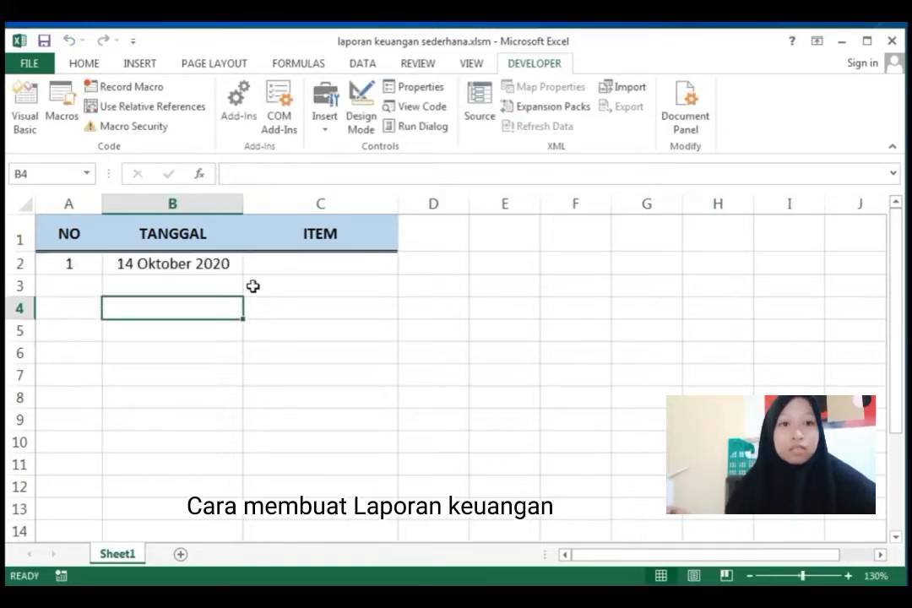
{"action": "left_click", "coordinate": [299, 267]}
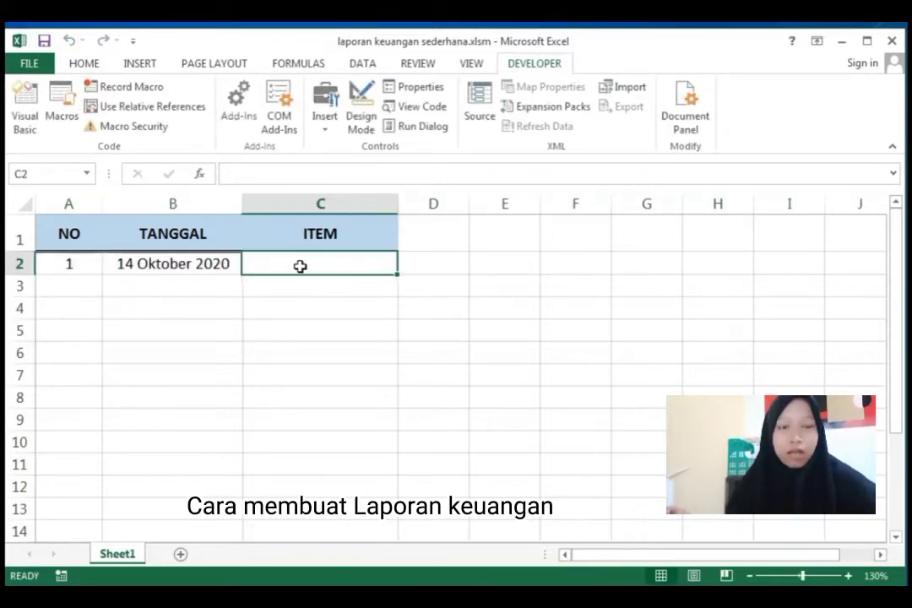
{"action": "left_click", "coordinate": [432, 245]}
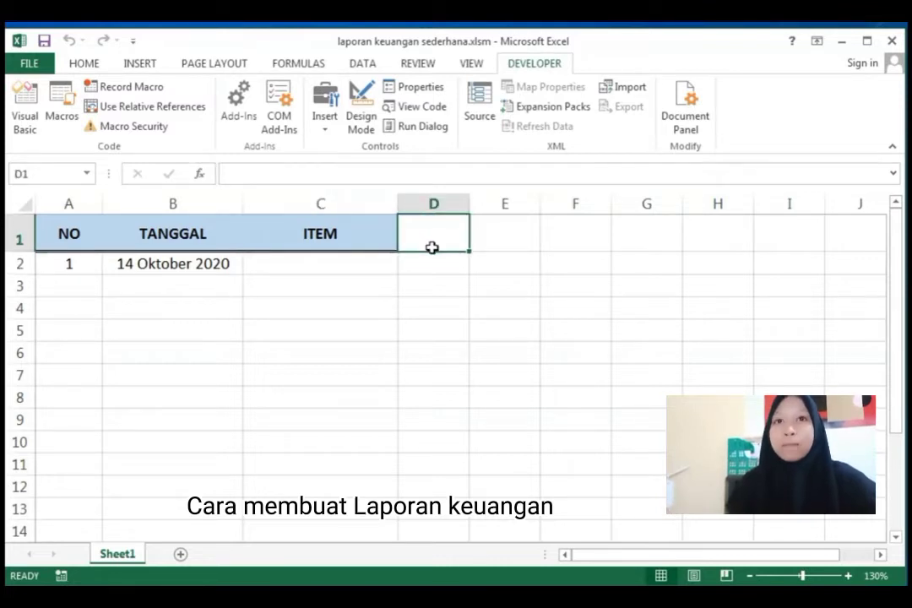
{"action": "left_click", "coordinate": [310, 239]}
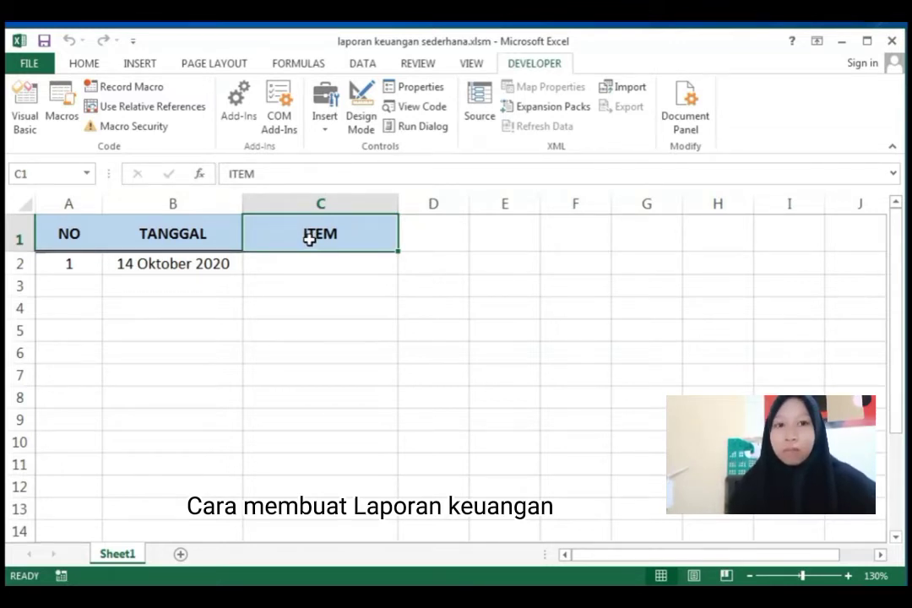
{"action": "left_click", "coordinate": [169, 263]}
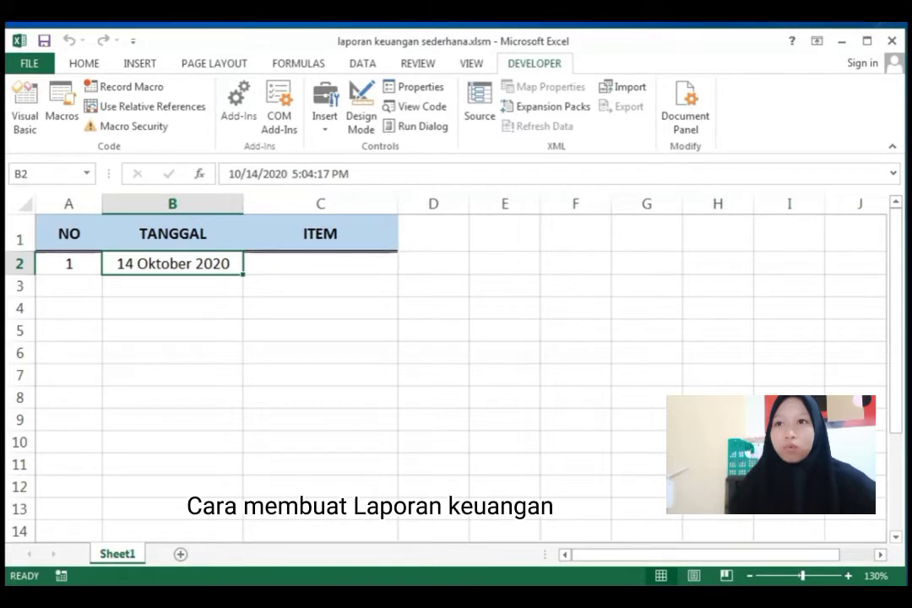
{"action": "left_click", "coordinate": [415, 265]}
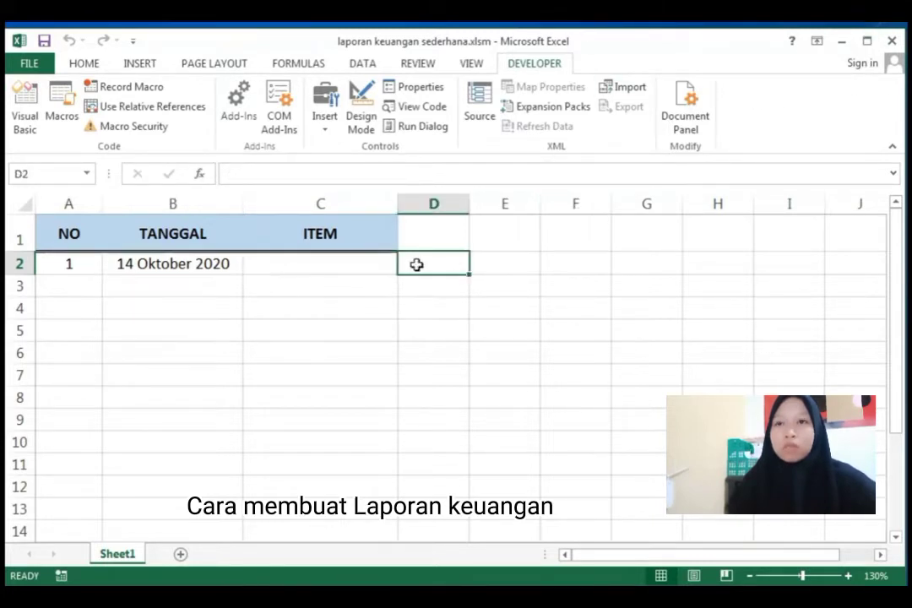
Step: Fill the formatted ITEM header from C1 across D1 to F1
{"action": "left_click", "coordinate": [352, 240]}
{"action": "left_click_drag", "start_coordinate": [397, 253], "coordinate": [587, 256]}
{"action": "left_click", "coordinate": [584, 302]}
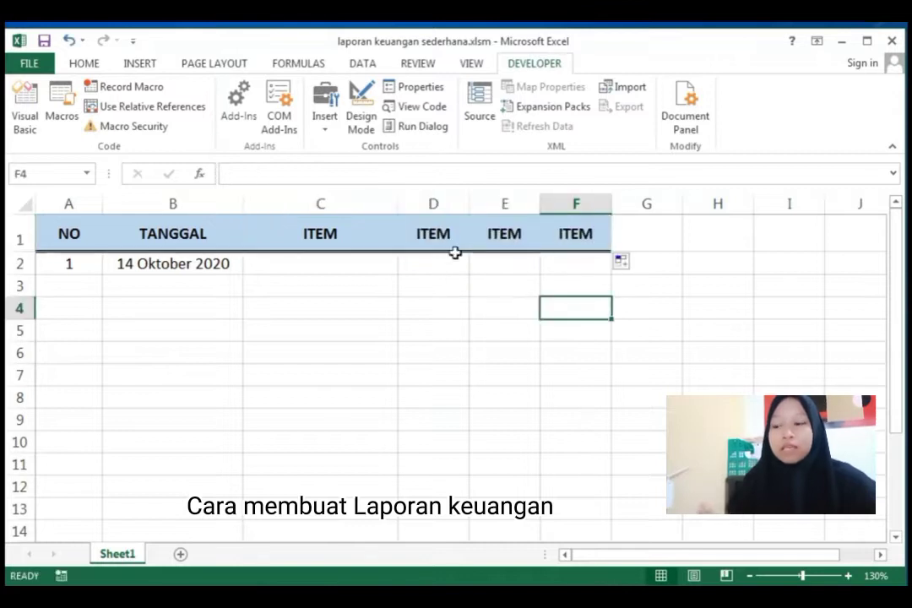
Step: Replace the headers in D1, E1 and F1 with DEBIT, KREDIT and SALDO, keeping cell F2 empty
{"action": "left_click", "coordinate": [452, 240]}
{"action": "type", "text": "DEBIT"}
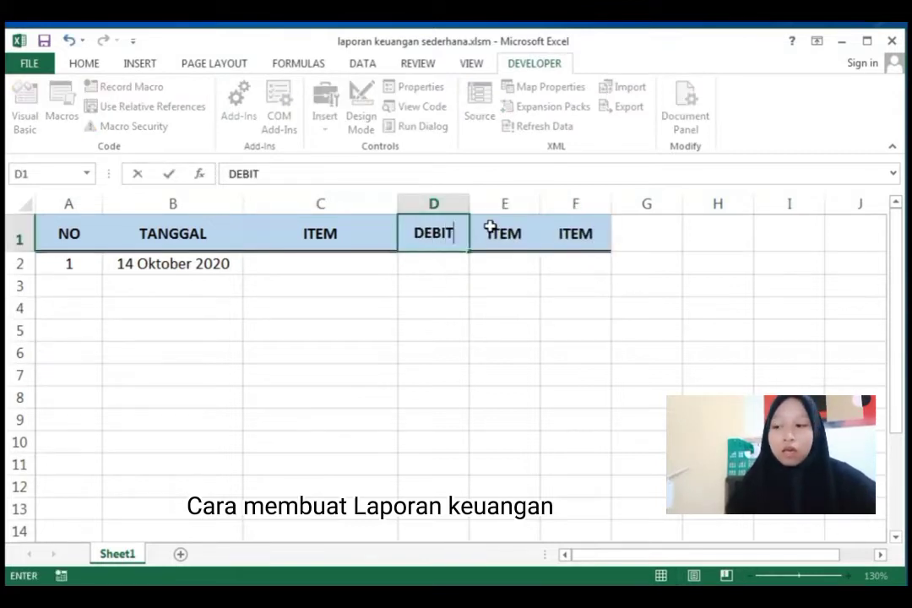
{"action": "left_click", "coordinate": [491, 227]}
{"action": "type", "text": "KREDIT"}
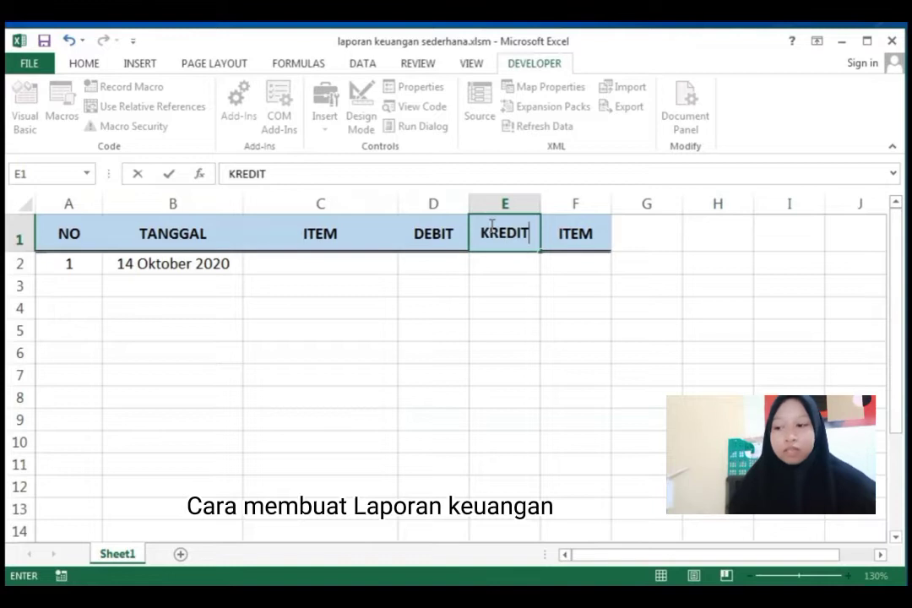
{"action": "left_click", "coordinate": [590, 267]}
{"action": "type", "text": "S"}
{"action": "left_click", "coordinate": [586, 232]}
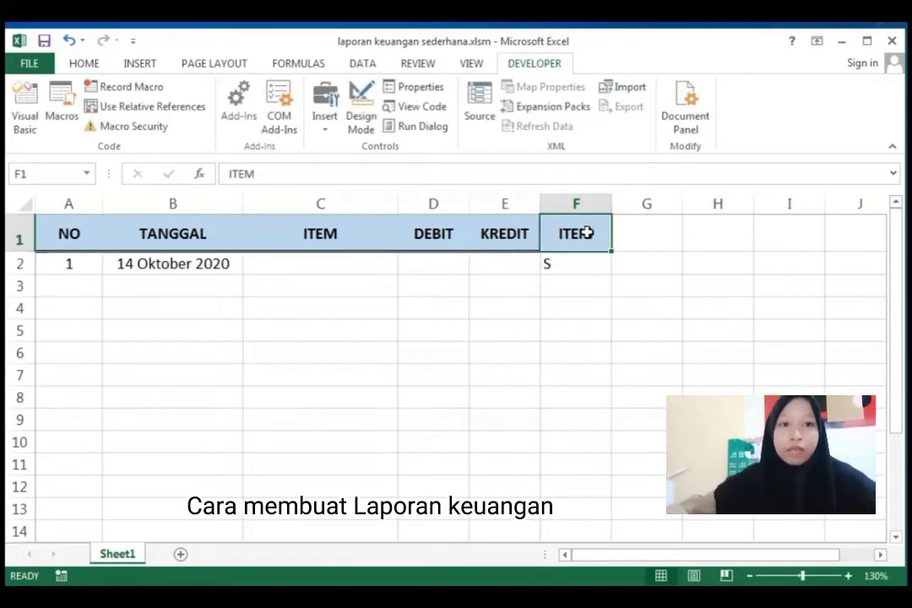
{"action": "type", "text": "SALDO"}
{"action": "key", "text": "Return"}
{"action": "key", "text": "Delete"}
Step: Widen the SALDO column (column F)
{"action": "left_click", "coordinate": [631, 286]}
{"action": "left_click_drag", "start_coordinate": [611, 203], "coordinate": [657, 218]}
{"action": "left_click", "coordinate": [507, 308]}
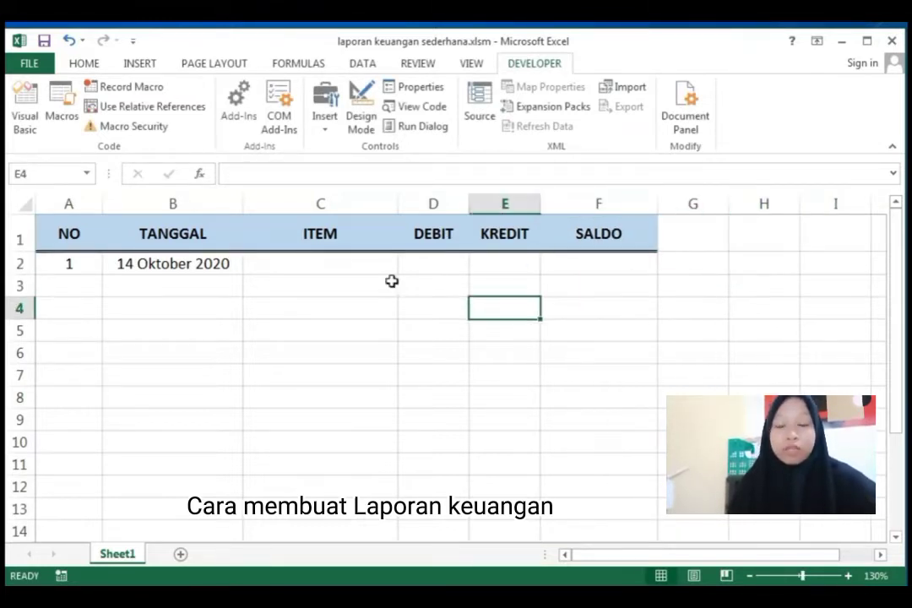
{"action": "left_click_drag", "start_coordinate": [93, 233], "coordinate": [633, 231]}
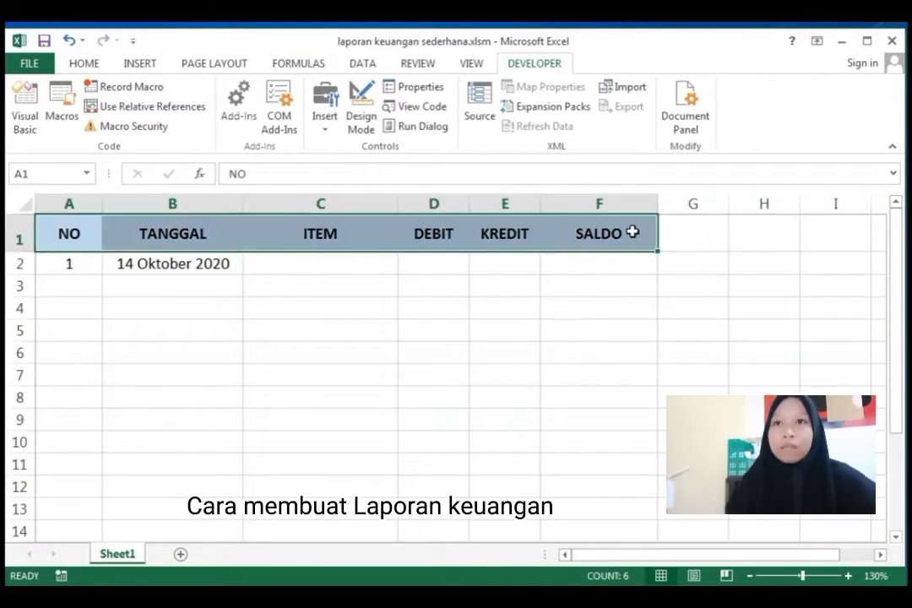
{"action": "left_click", "coordinate": [633, 323]}
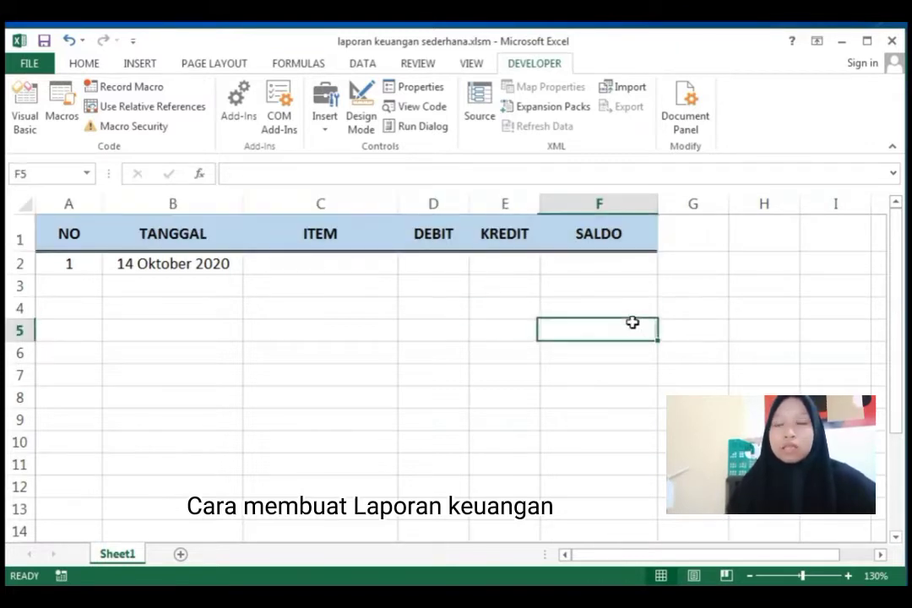
{"action": "left_click", "coordinate": [618, 261]}
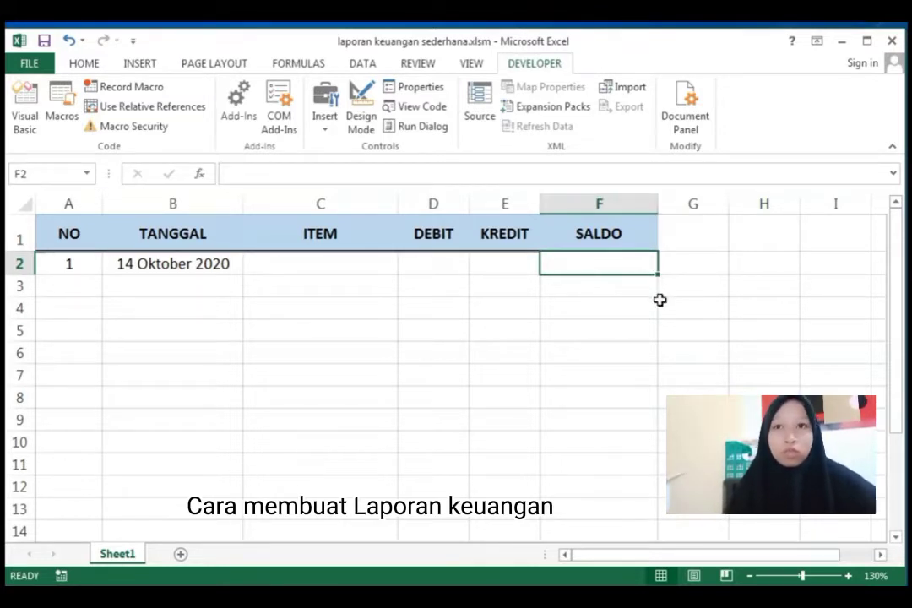
{"action": "left_click", "coordinate": [601, 285]}
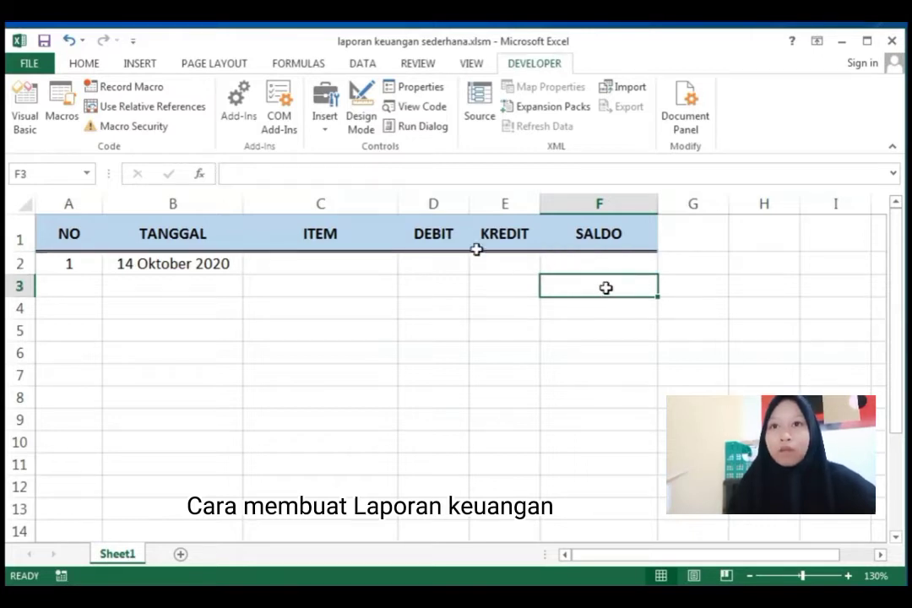
{"action": "left_click", "coordinate": [433, 202]}
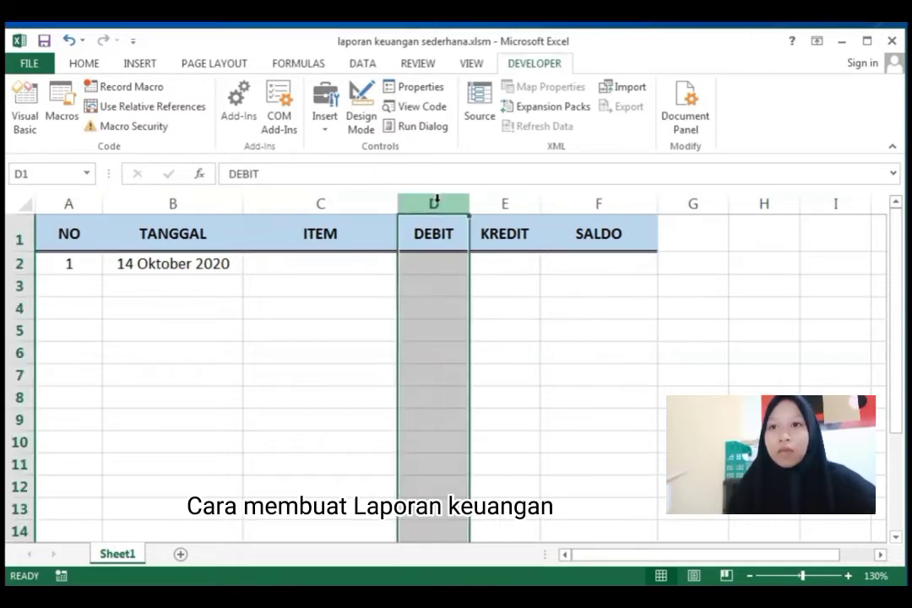
{"action": "left_click", "coordinate": [513, 202]}
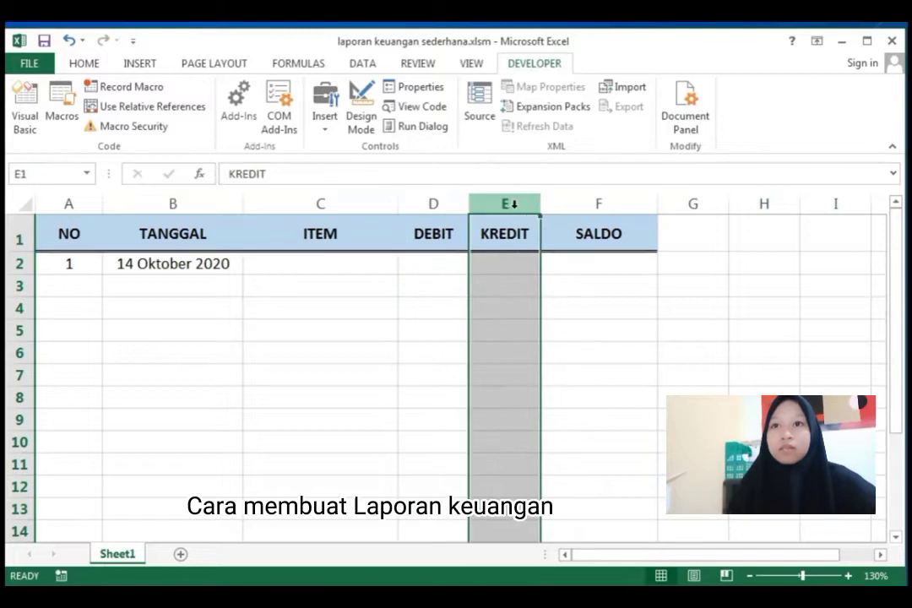
{"action": "left_click", "coordinate": [595, 262]}
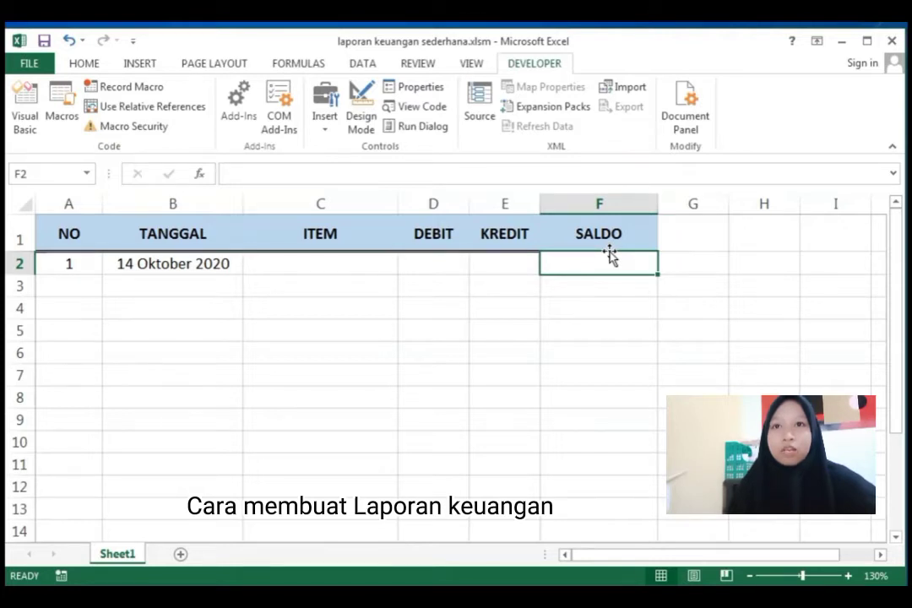
{"action": "left_click_drag", "start_coordinate": [432, 204], "coordinate": [532, 218]}
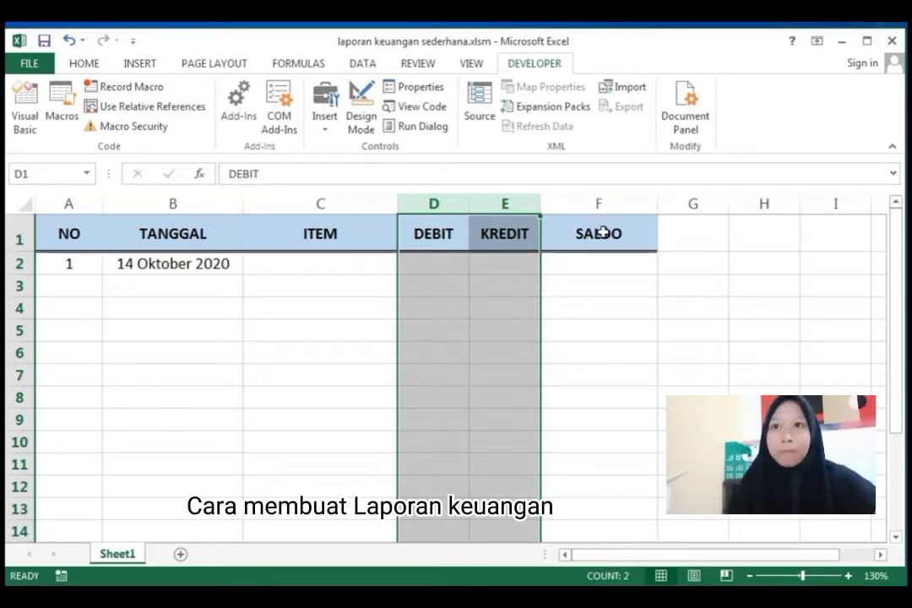
{"action": "left_click", "coordinate": [432, 204]}
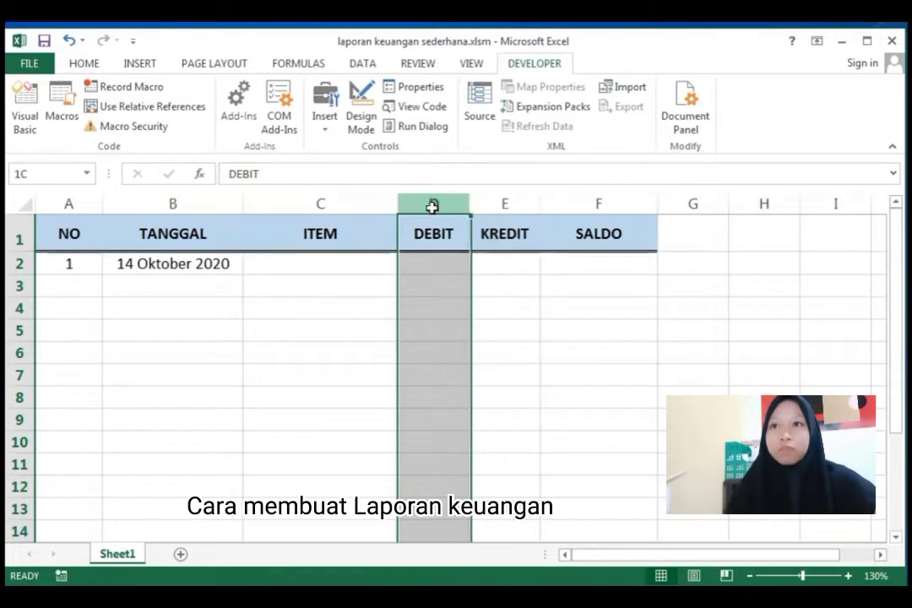
{"action": "left_click", "coordinate": [499, 199]}
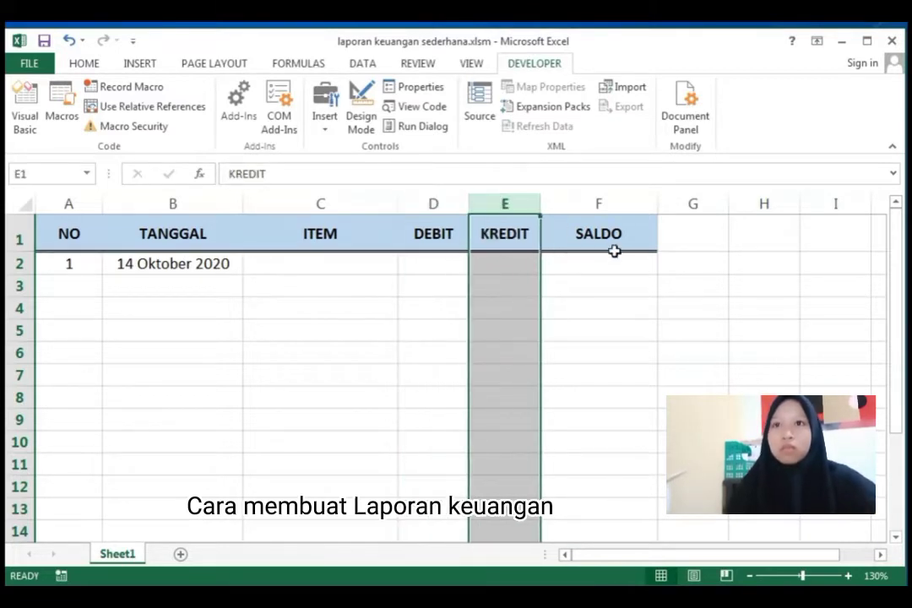
Step: Begin the balance formula in cell F2 with the condition =IF(OR(D2<>0,E2<>0), for the debit and credit cells
{"action": "left_click", "coordinate": [581, 260]}
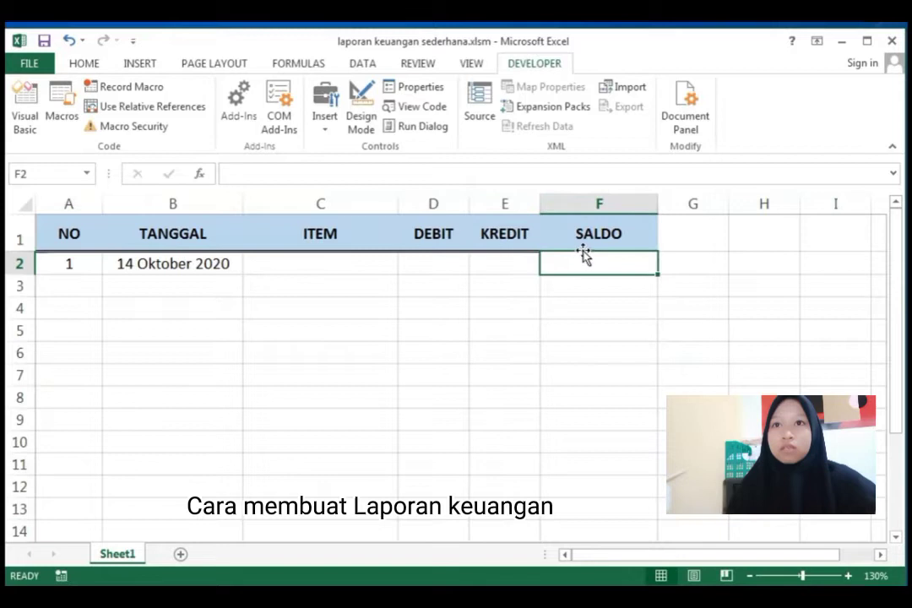
{"action": "type", "text": "="}
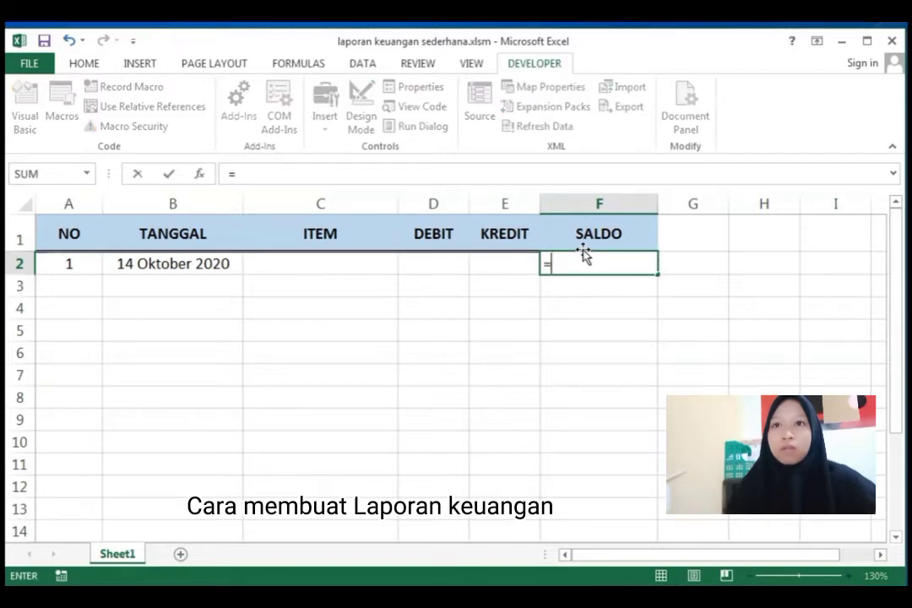
{"action": "type", "text": "IF(P"}
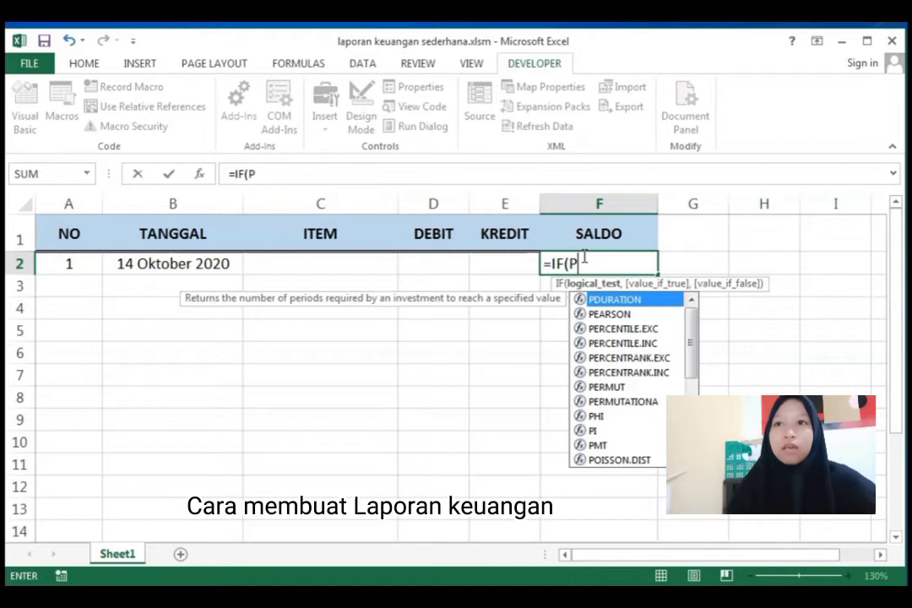
{"action": "key", "text": "BackSpace"}
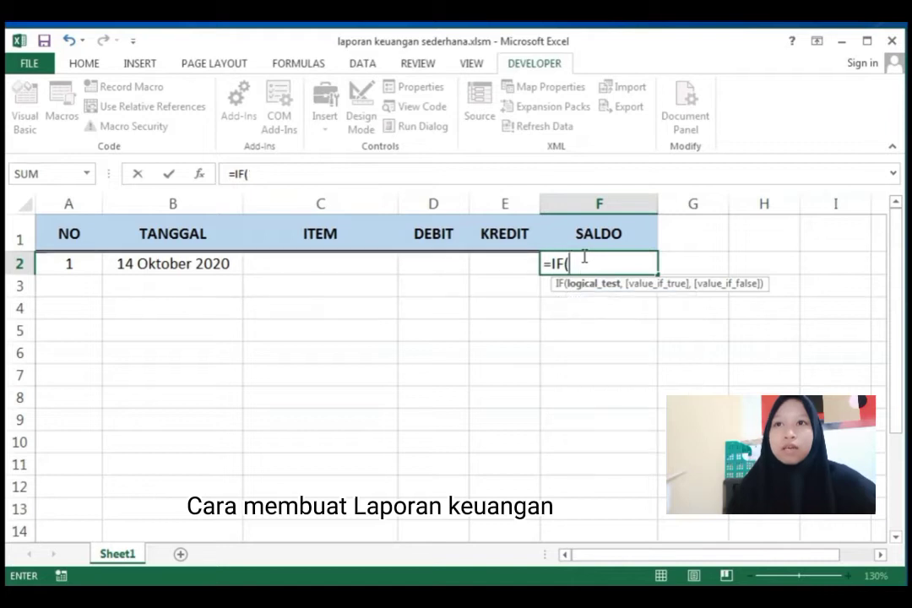
{"action": "type", "text": "OR(D2"}
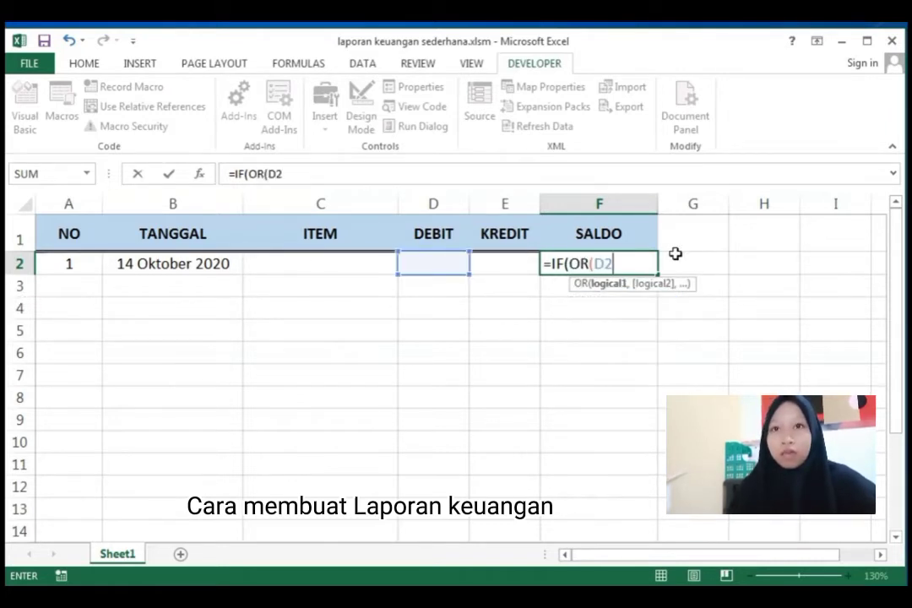
{"action": "type", "text": "<>0,"}
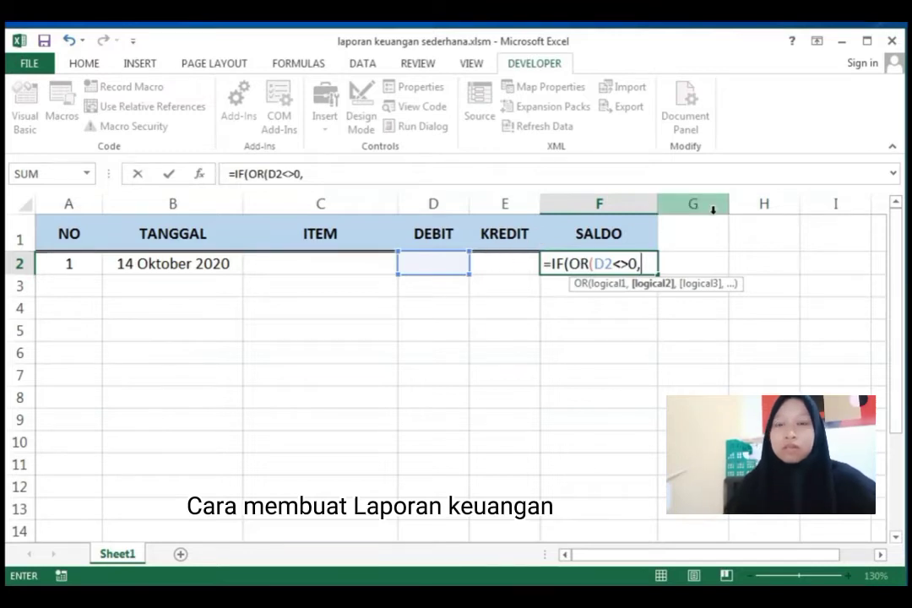
{"action": "type", "text": "E2"}
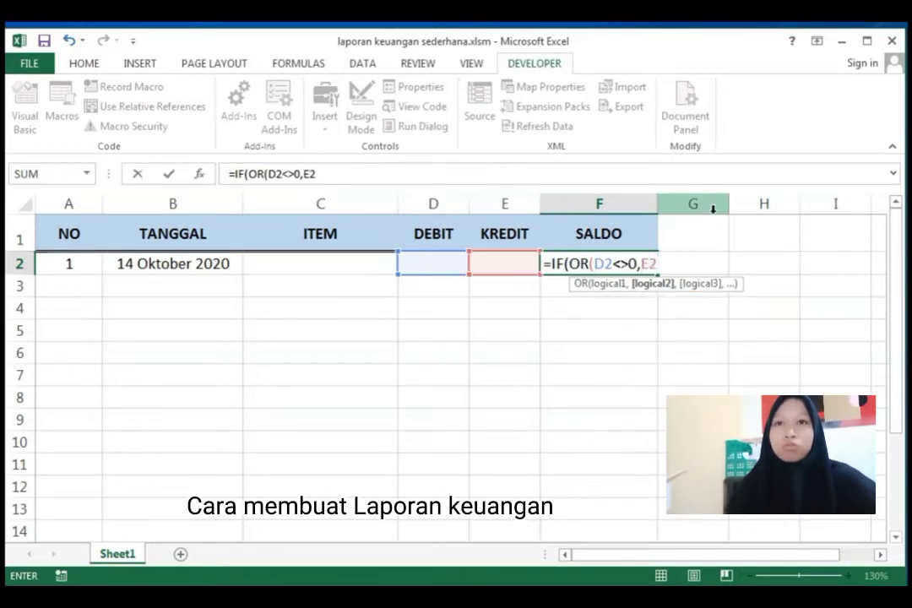
{"action": "type", "text": "<>"}
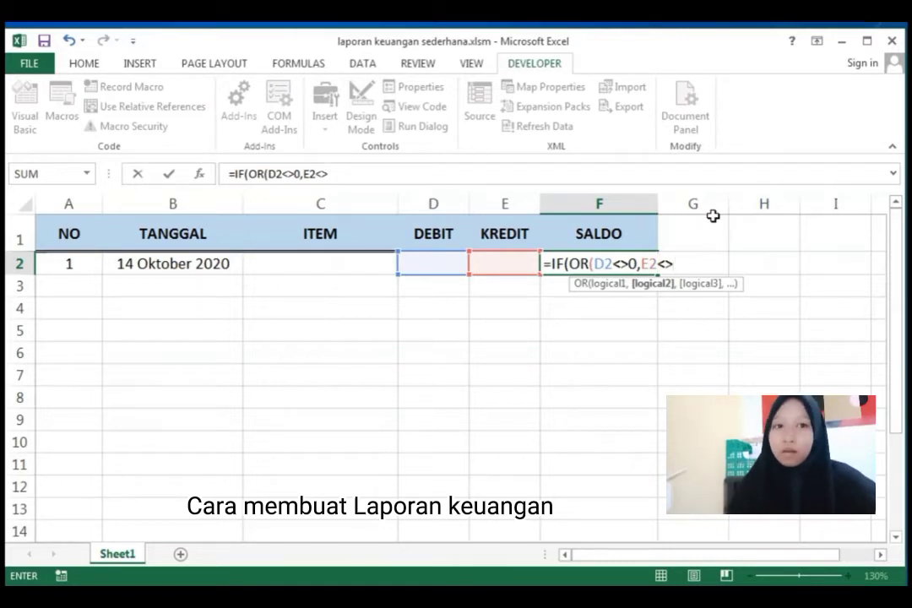
{"action": "type", "text": "0"}
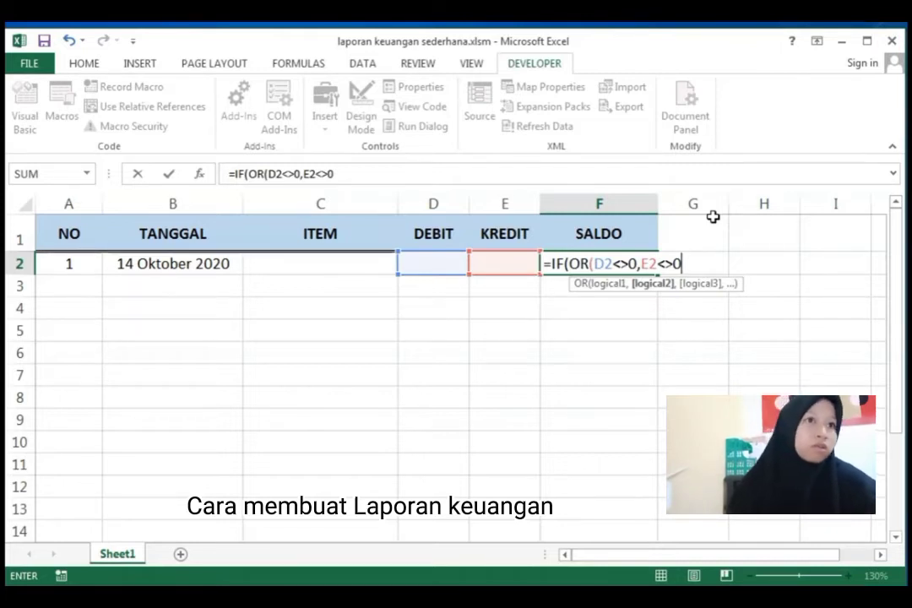
{"action": "type", "text": "),"}
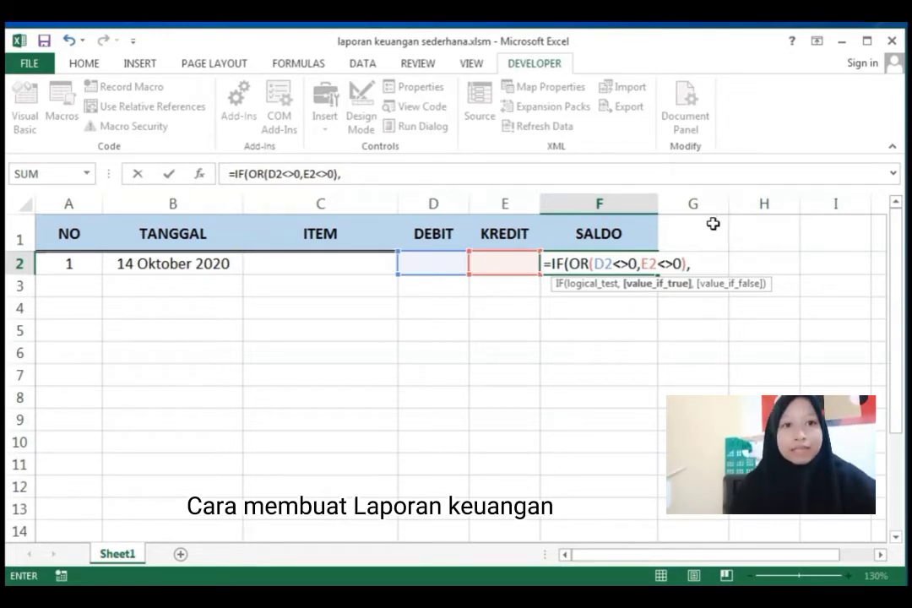
Step: Add the cumulative debit total SUM($D$2:D2) as the start of the F2 formula's value-if-true, with the first reference absolute
{"action": "type", "text": "S"}
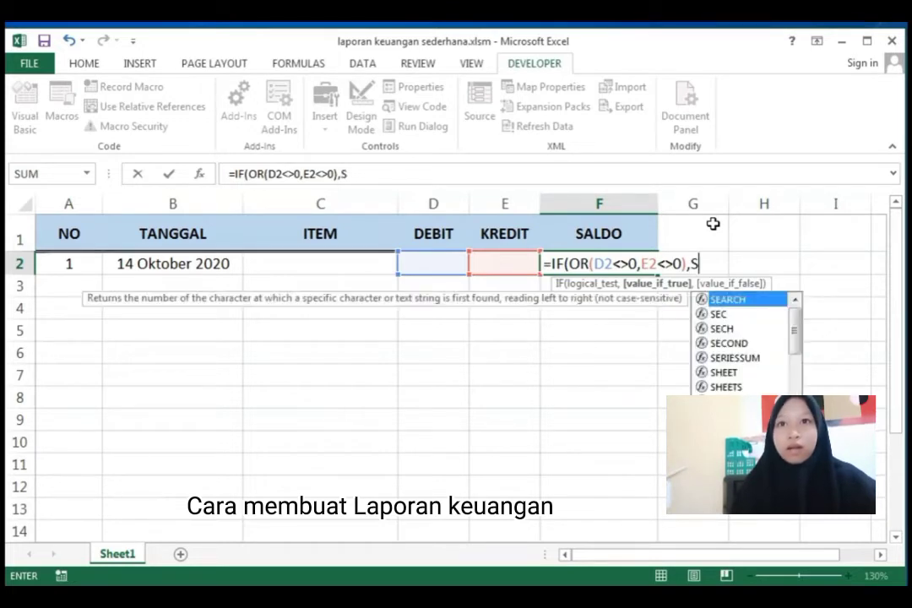
{"action": "type", "text": "UM(D"}
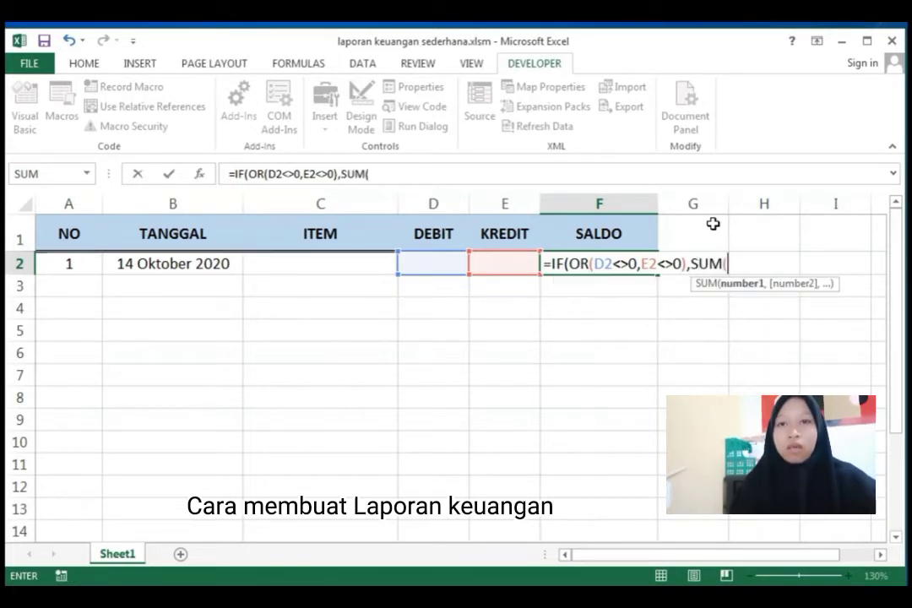
{"action": "type", "text": "2"}
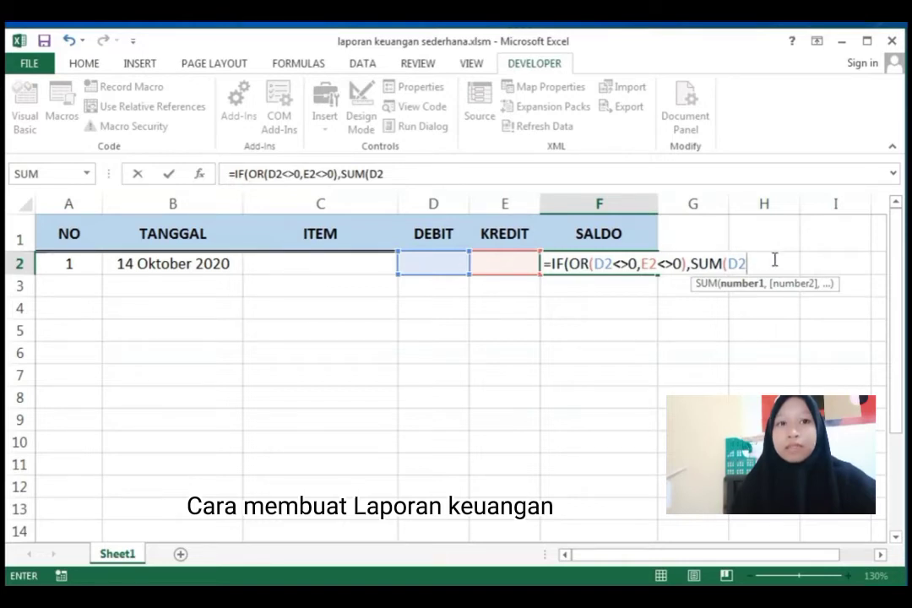
{"action": "key", "text": "F4"}
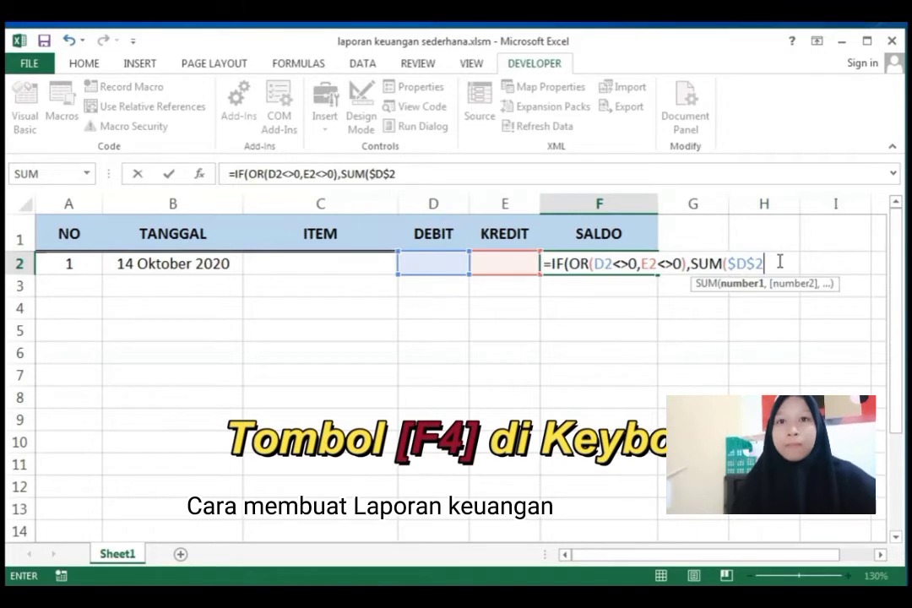
{"action": "type", "text": ":"}
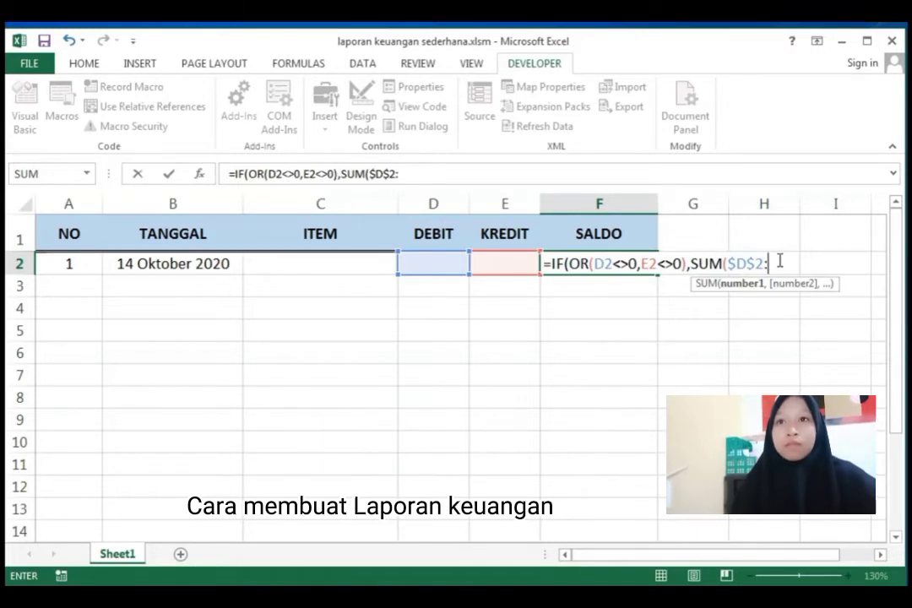
{"action": "type", "text": "D2"}
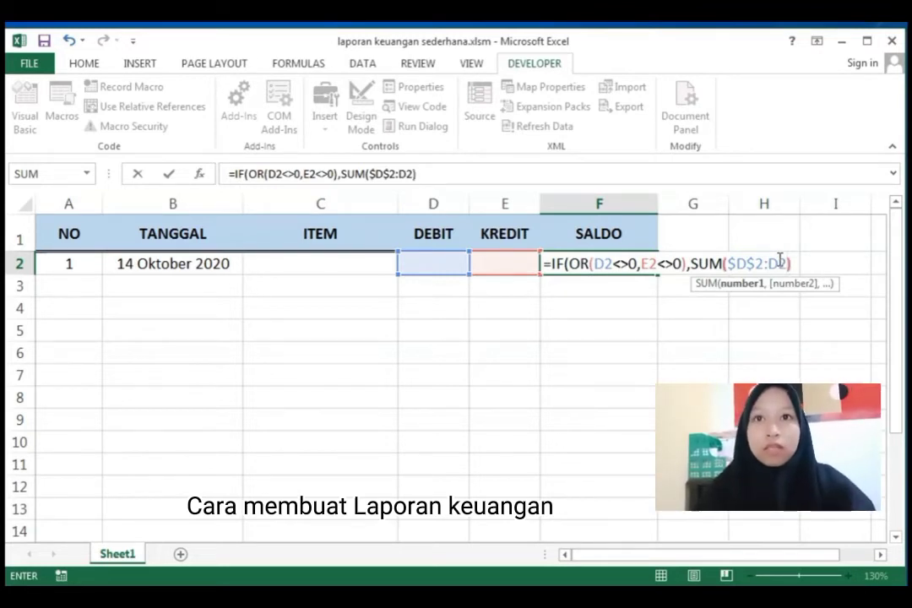
{"action": "type", "text": ")"}
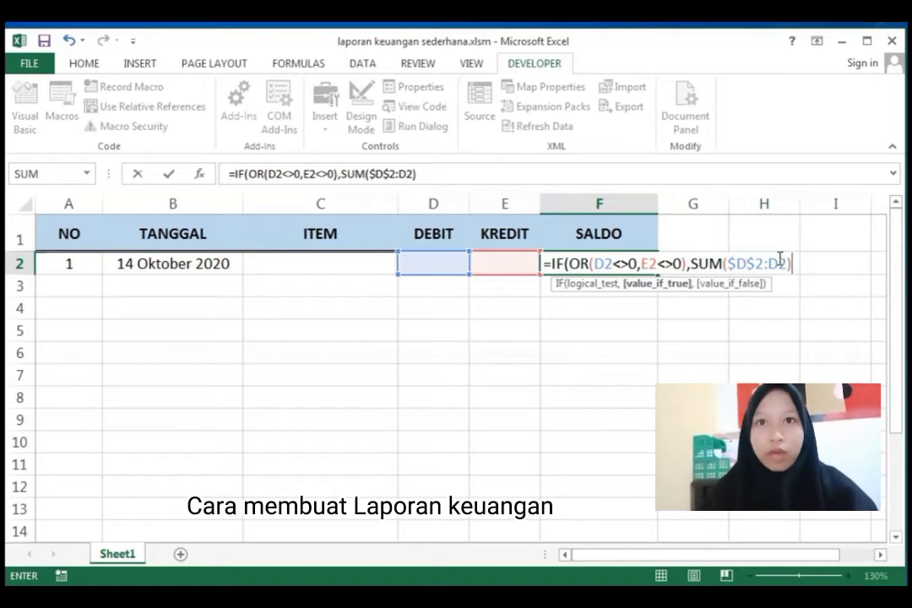
Step: Subtract the cumulative credit total with -SUM($E$2:E2), set 0 as the value if false, and complete the formula in F2
{"action": "type", "text": "-"}
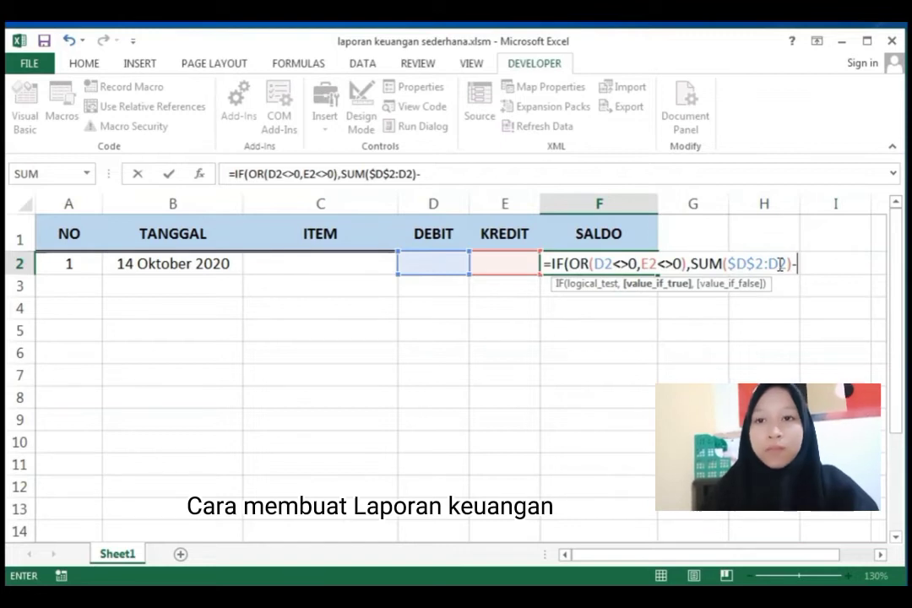
{"action": "type", "text": "SUM("}
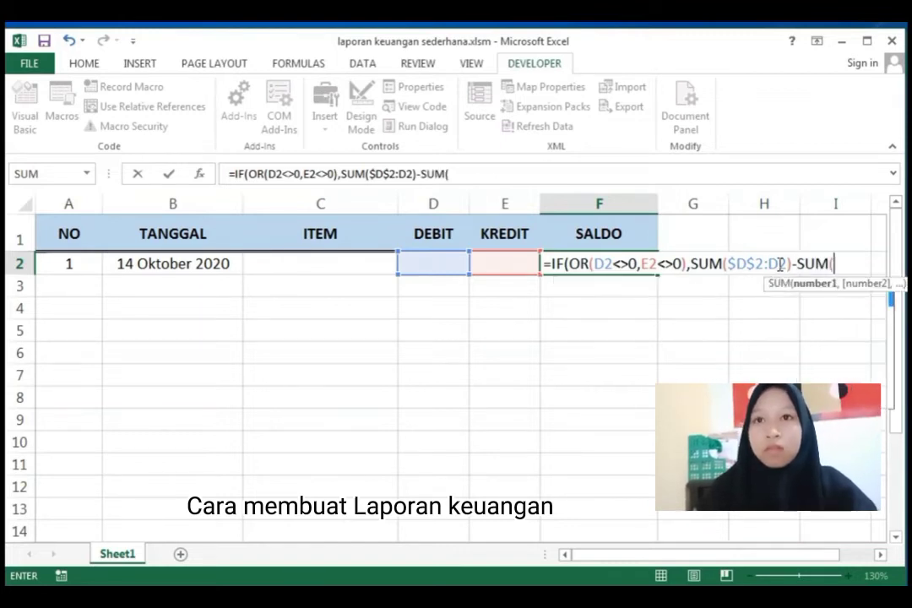
{"action": "type", "text": "E2"}
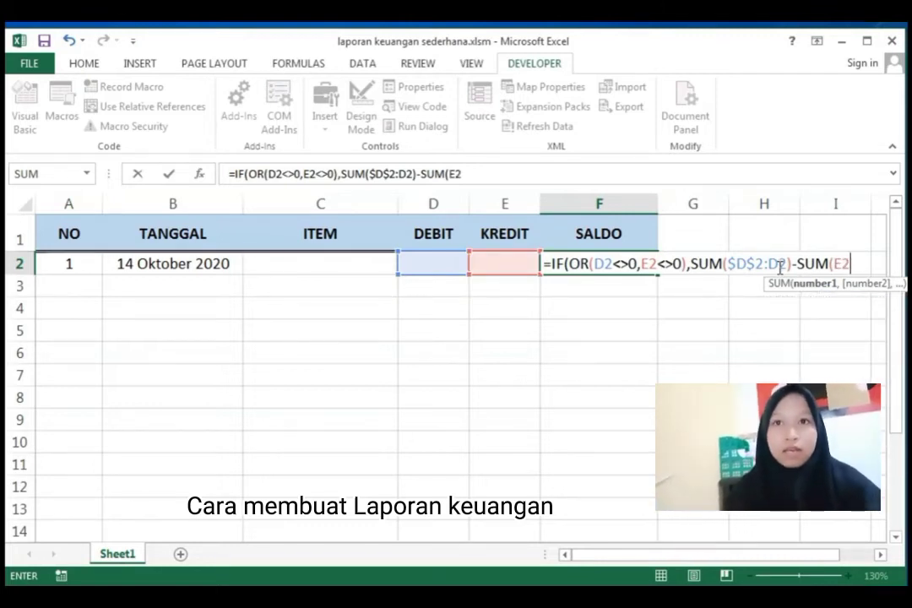
{"action": "key", "text": "F4"}
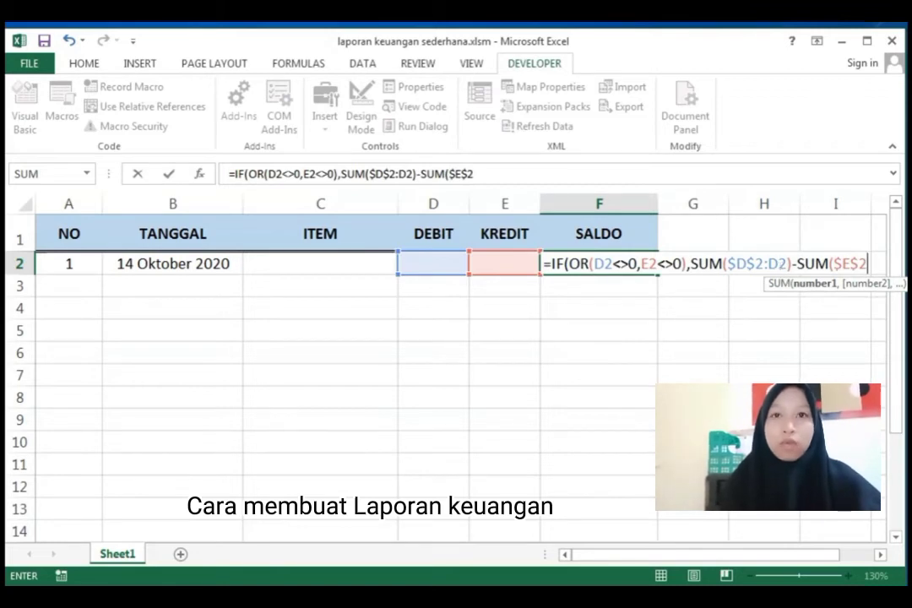
{"action": "left_click_drag", "start_coordinate": [827, 556], "coordinate": [874, 553]}
{"action": "type", "text": ":"}
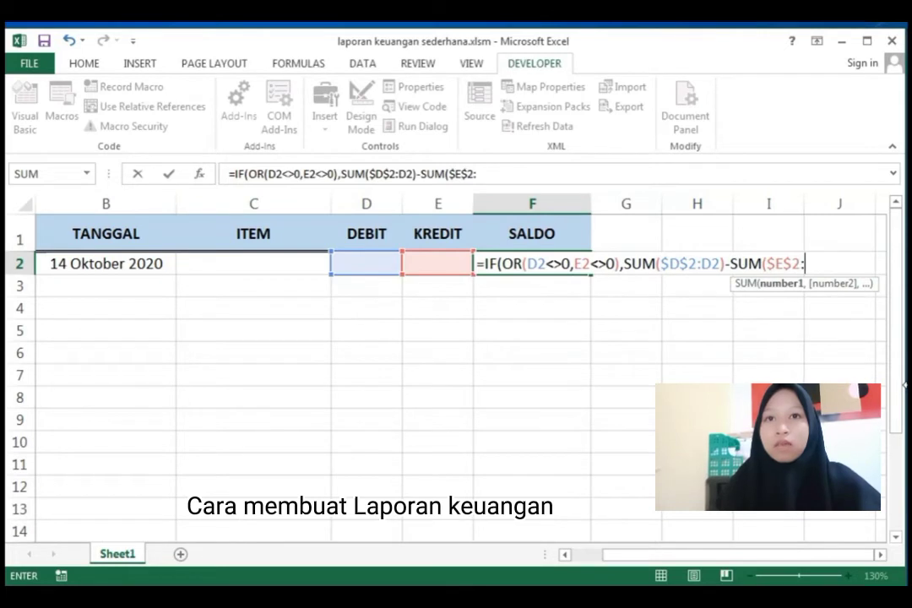
{"action": "type", "text": "E2"}
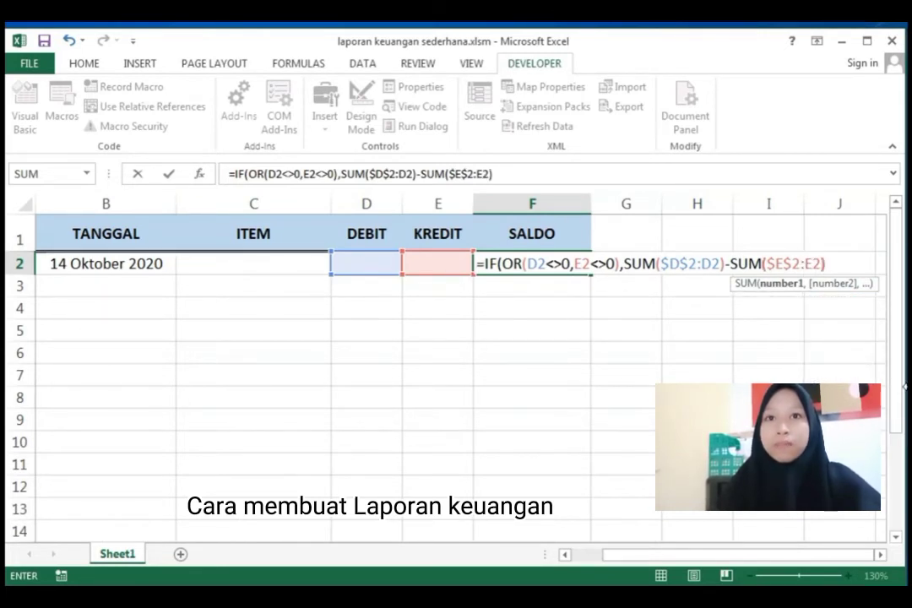
{"action": "type", "text": "),"}
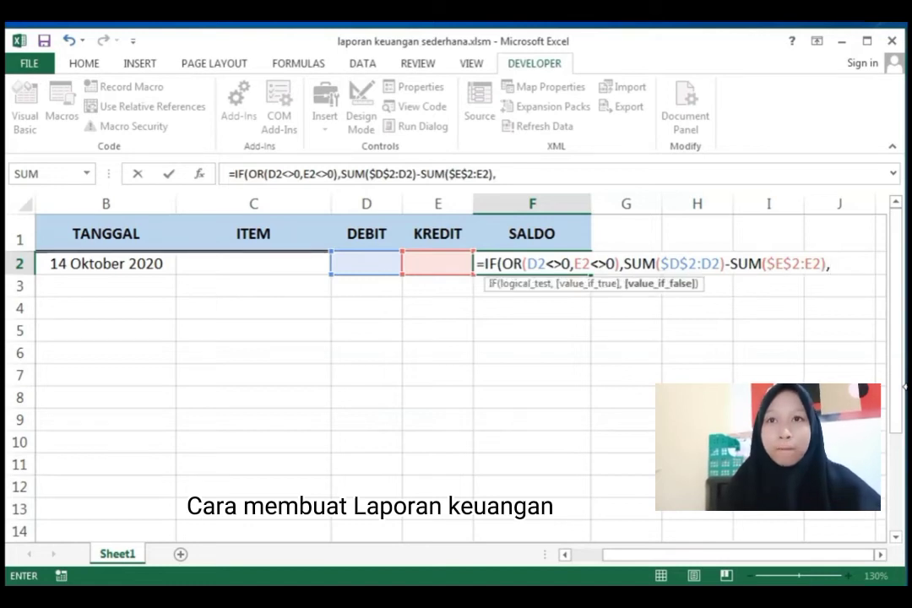
{"action": "type", "text": "0"}
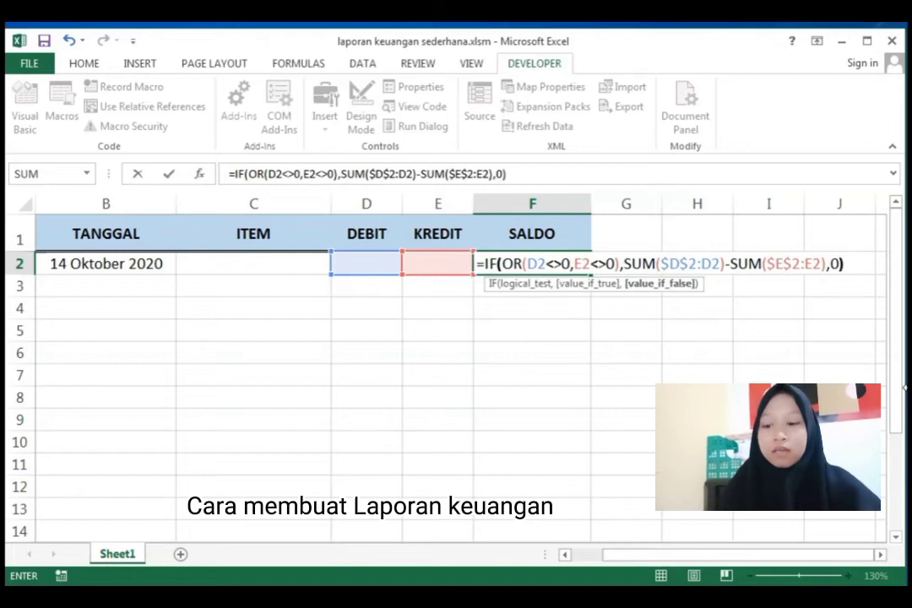
{"action": "key", "text": "Return"}
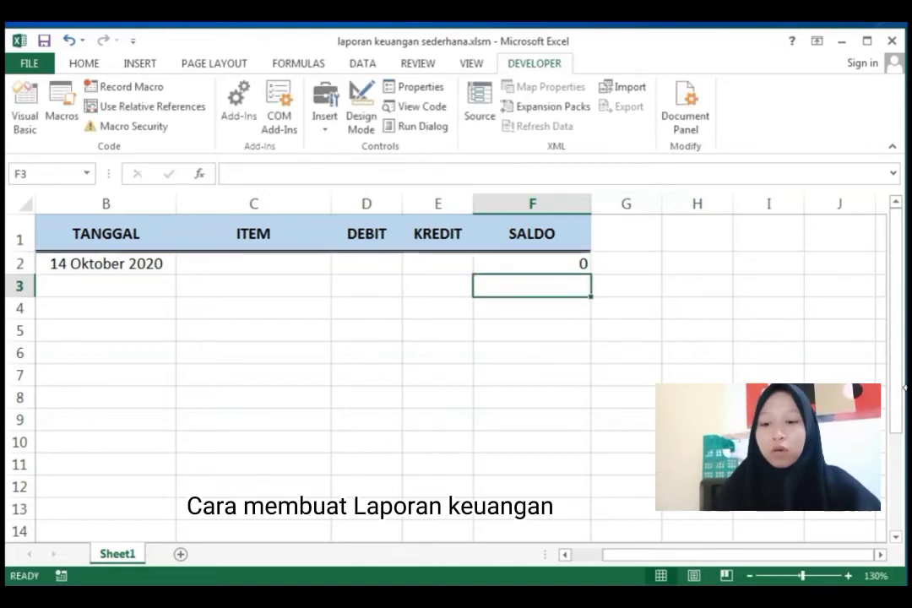
Step: Reopen the SALDO formula in cell F2 to review its references, leaving it as entered
{"action": "left_click", "coordinate": [568, 262]}
{"action": "double_click", "coordinate": [569, 261]}
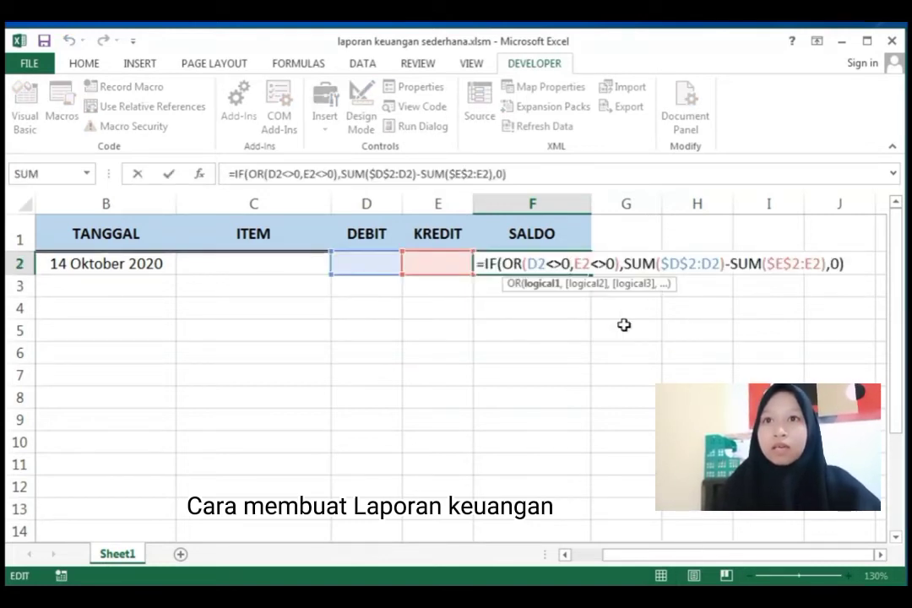
{"action": "key", "text": "Return"}
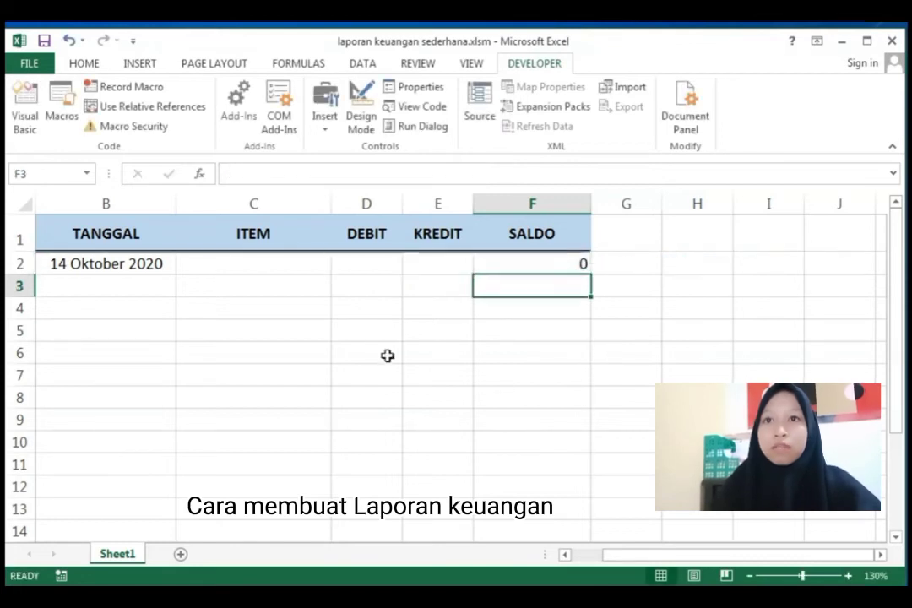
Step: Enter Saldo Awal as the item in C2 with a debit of 100000 in D2
{"action": "left_click", "coordinate": [247, 267]}
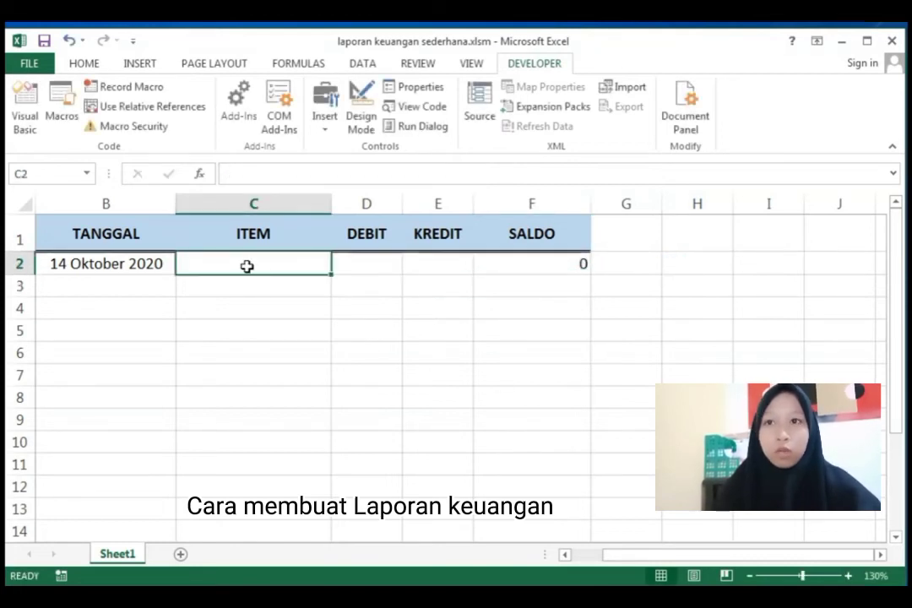
{"action": "type", "text": "sALDO"}
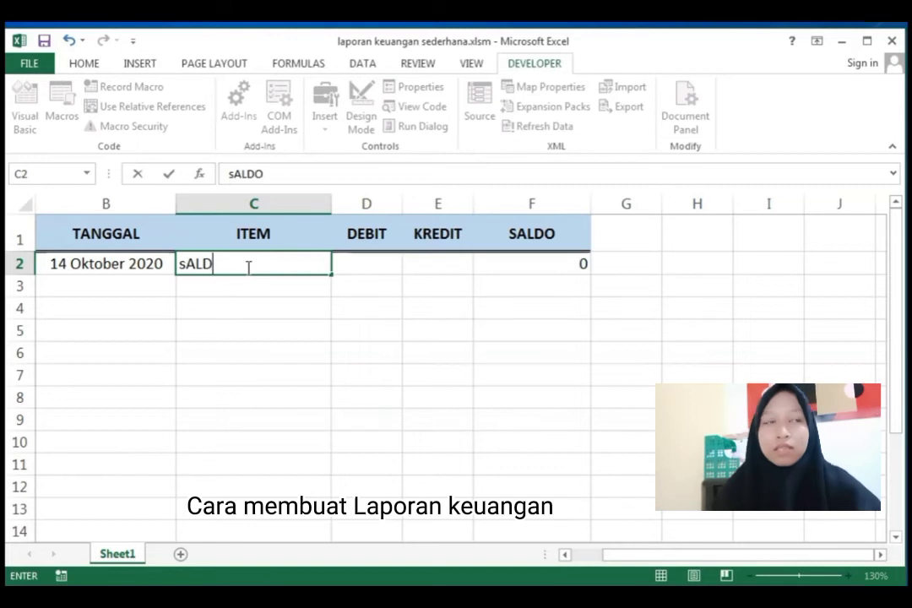
{"action": "type", "text": " Awal"}
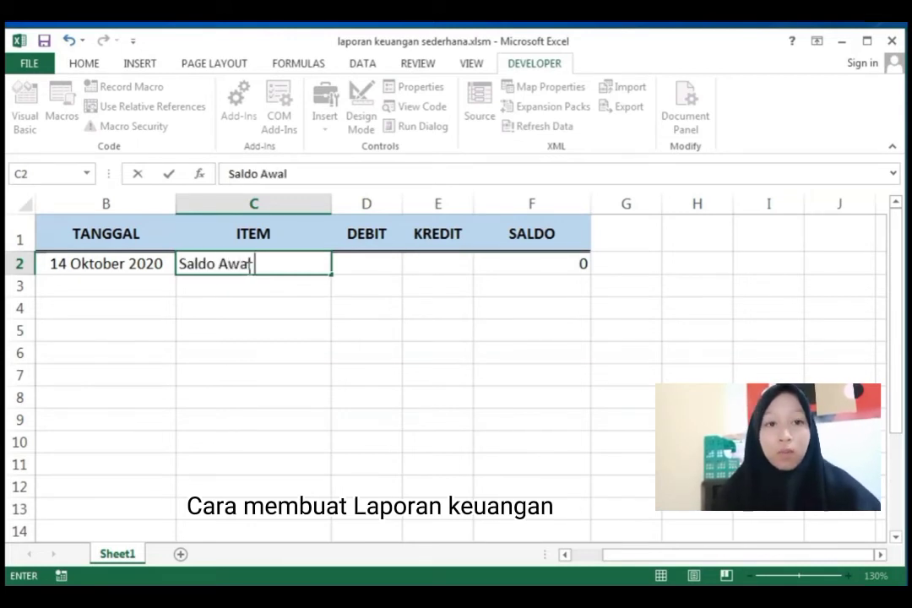
{"action": "left_click", "coordinate": [349, 262]}
{"action": "type", "text": "100000"}
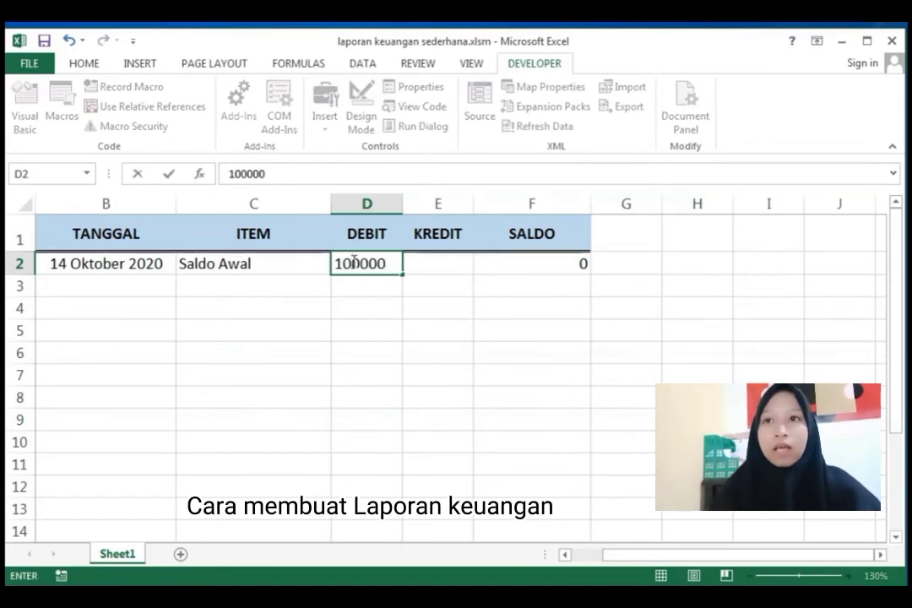
{"action": "key", "text": "Return"}
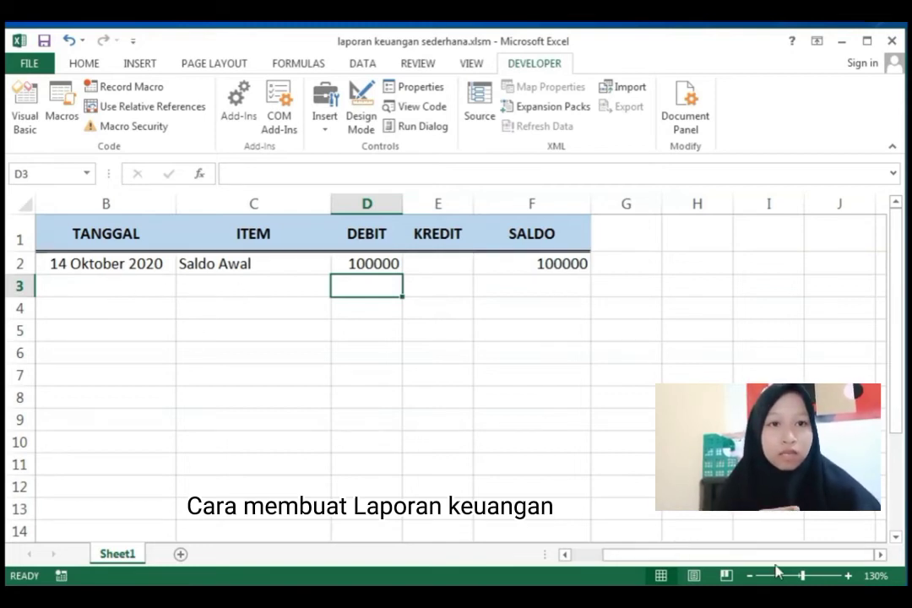
Step: Start the second transaction in row 3 with number 2, date 14 Oktober 2020 and item Pembelian ATK
{"action": "left_click_drag", "start_coordinate": [803, 575], "coordinate": [801, 579]}
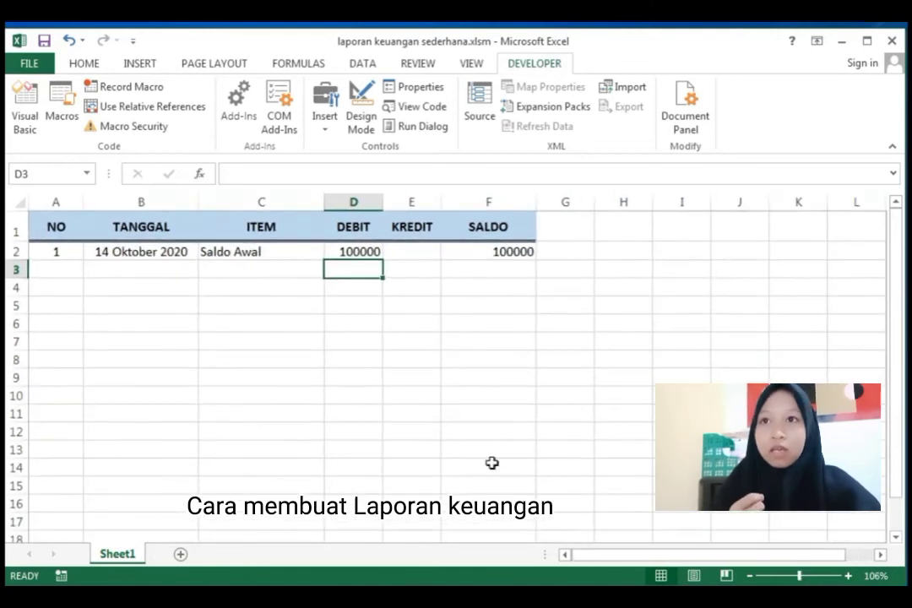
{"action": "left_click", "coordinate": [321, 397]}
{"action": "left_click", "coordinate": [51, 267]}
{"action": "type", "text": "2"}
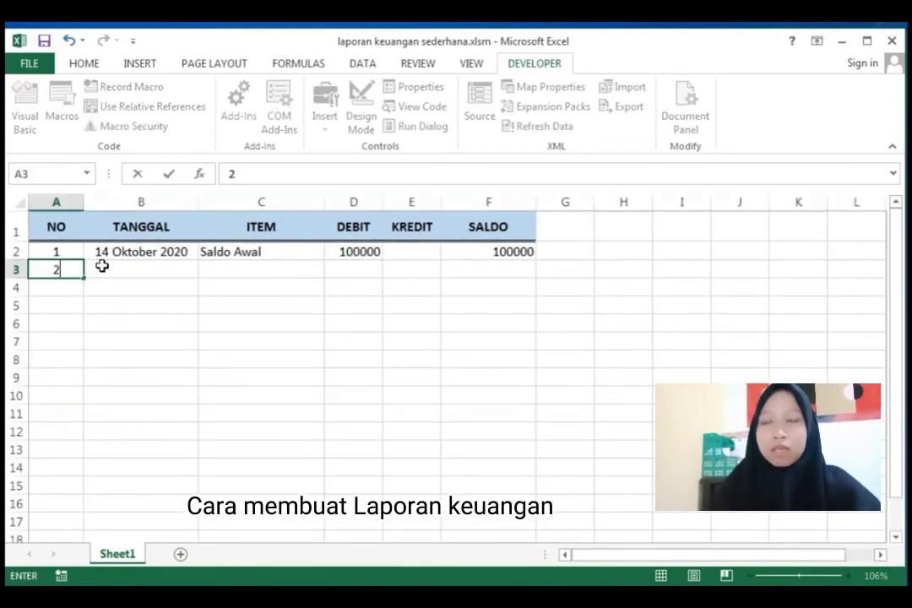
{"action": "left_click", "coordinate": [150, 321]}
{"action": "left_click", "coordinate": [235, 268]}
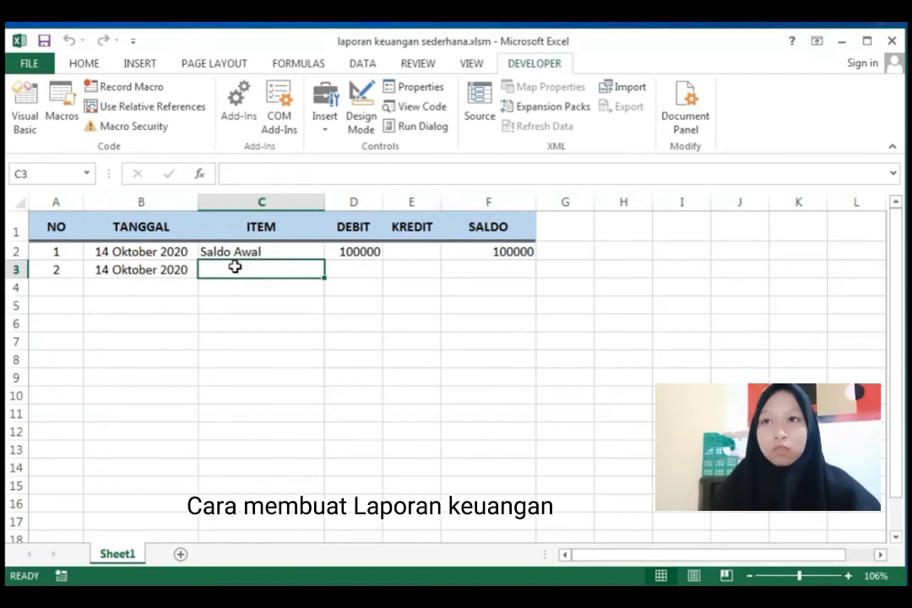
{"action": "type", "text": "Pembelian ATK"}
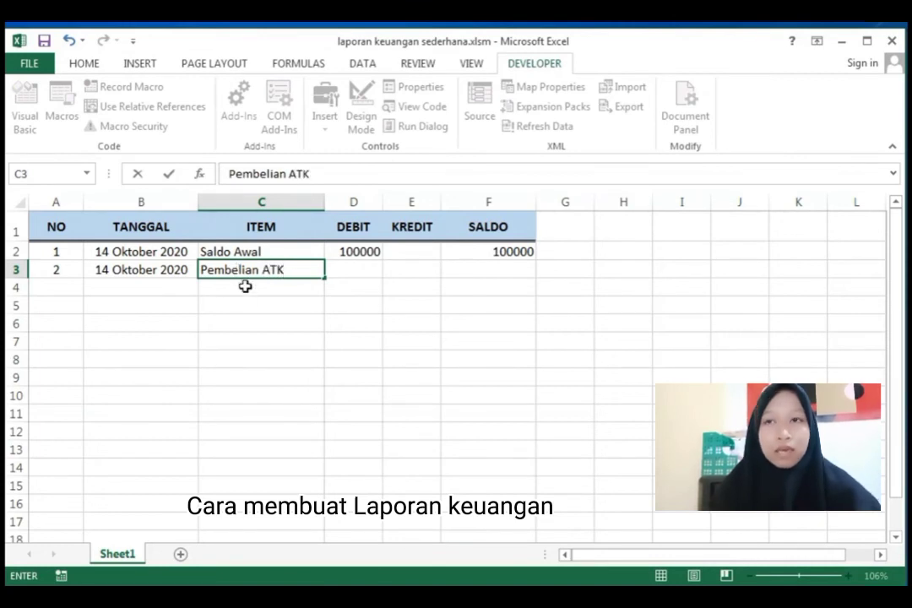
Step: Enter a credit of 500000 for Pembelian ATK in E3 and copy the F2 balance formula down to F3
{"action": "left_click", "coordinate": [400, 289]}
{"action": "left_click", "coordinate": [408, 268]}
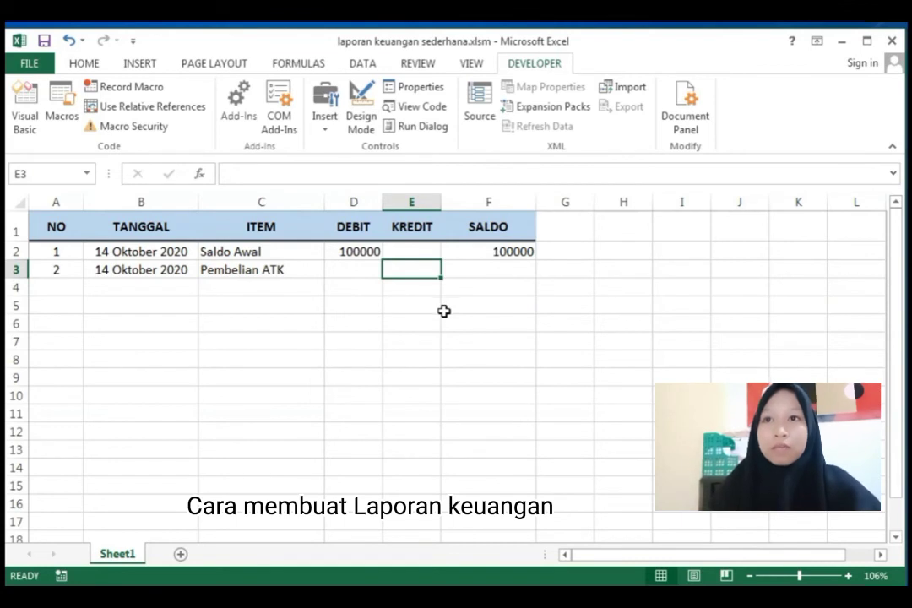
{"action": "type", "text": "500000"}
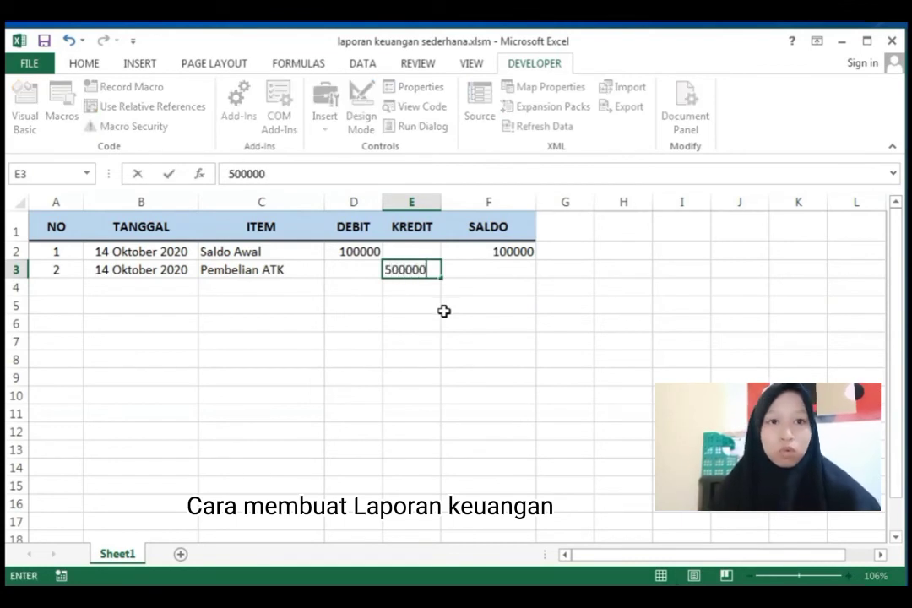
{"action": "key", "text": "Return"}
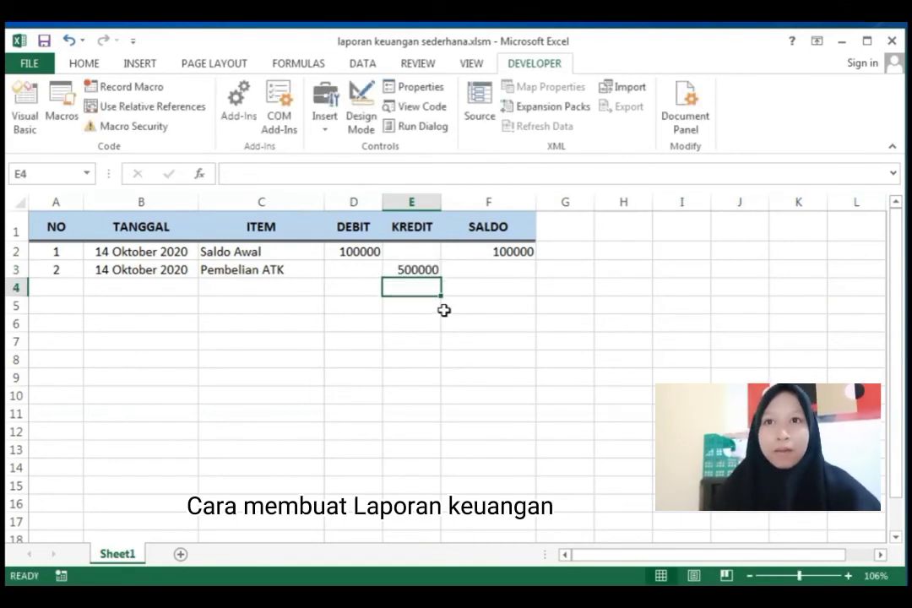
{"action": "left_click", "coordinate": [505, 250]}
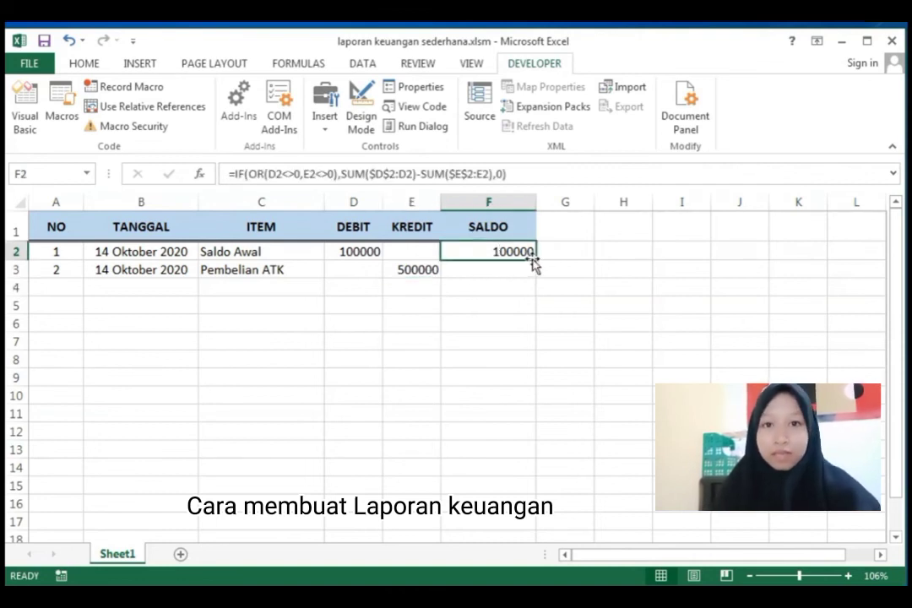
{"action": "left_click_drag", "start_coordinate": [536, 263], "coordinate": [538, 280]}
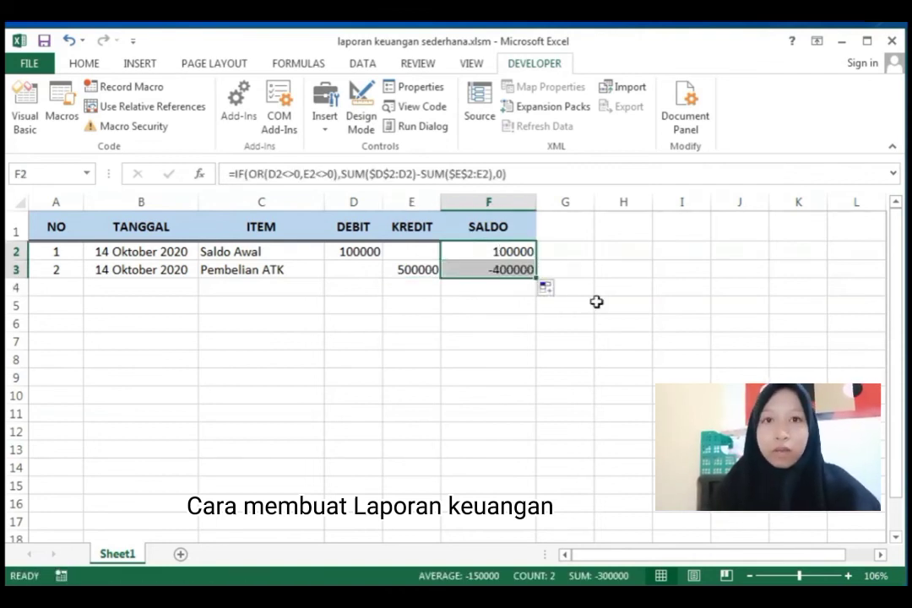
Step: Correct the Pembelian ATK credit amount in E3 to 50000
{"action": "left_click", "coordinate": [431, 289]}
{"action": "double_click", "coordinate": [426, 267]}
{"action": "key", "text": "BackSpace"}
{"action": "key", "text": "Return"}
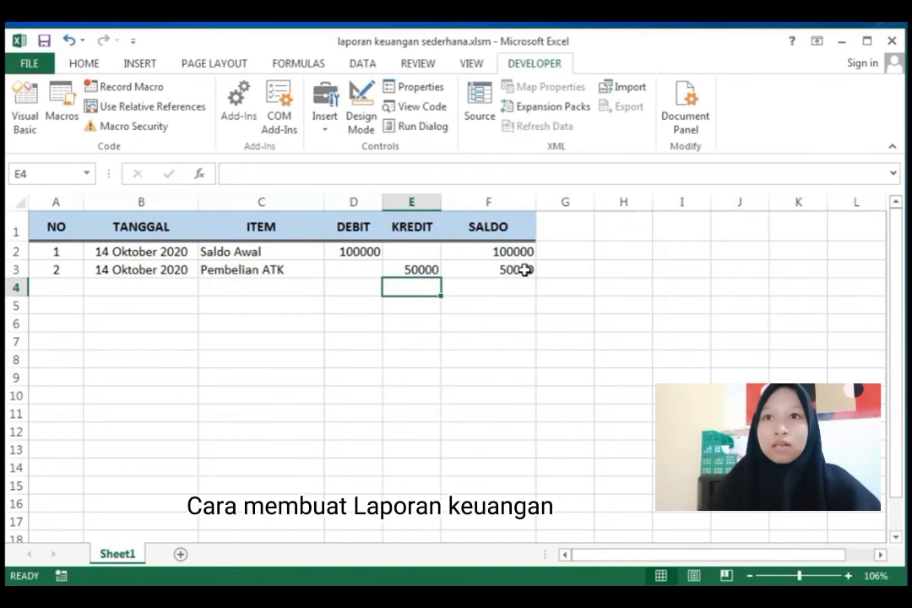
Step: Raise the Saldo Awal debit amount in D2 to 10000000
{"action": "left_click", "coordinate": [370, 254]}
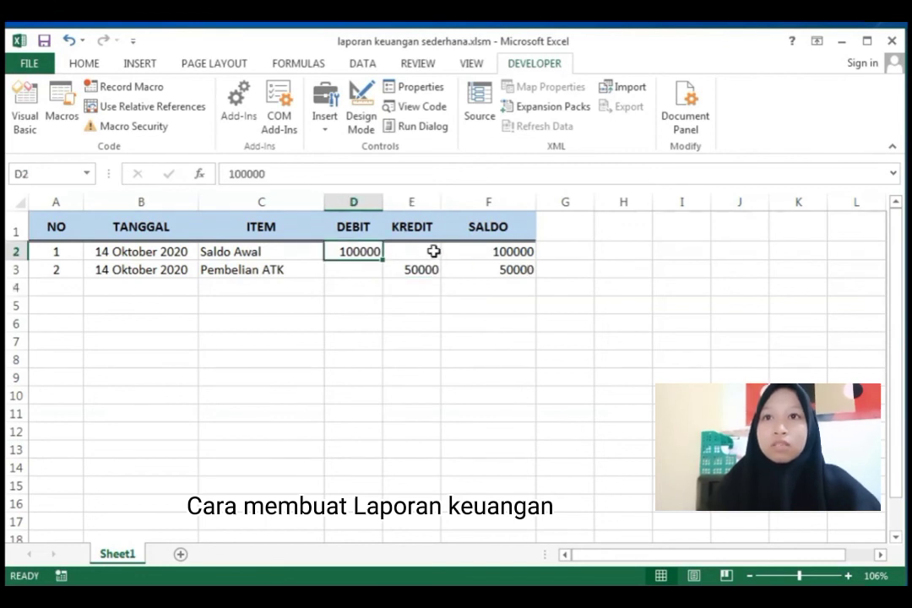
{"action": "double_click", "coordinate": [362, 252]}
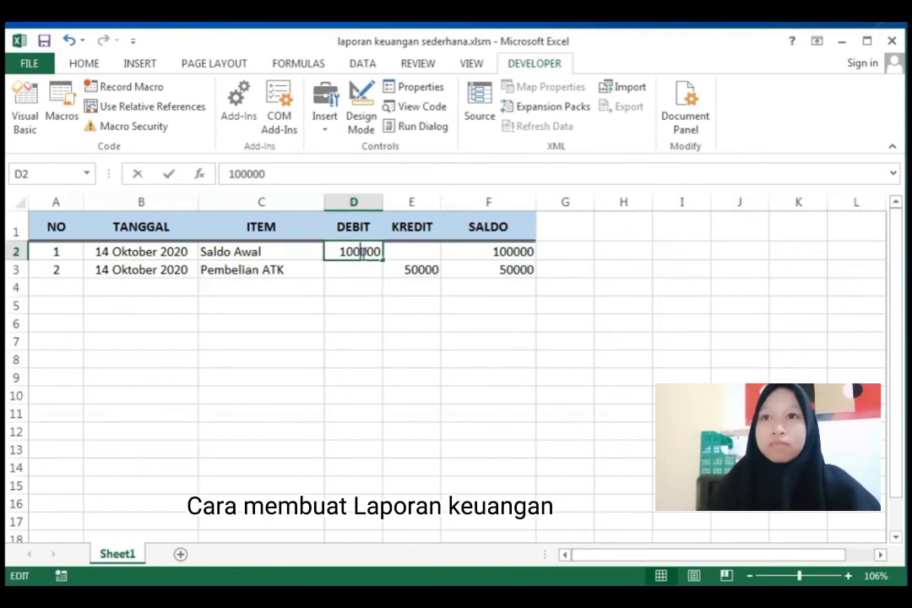
{"action": "type", "text": "00"}
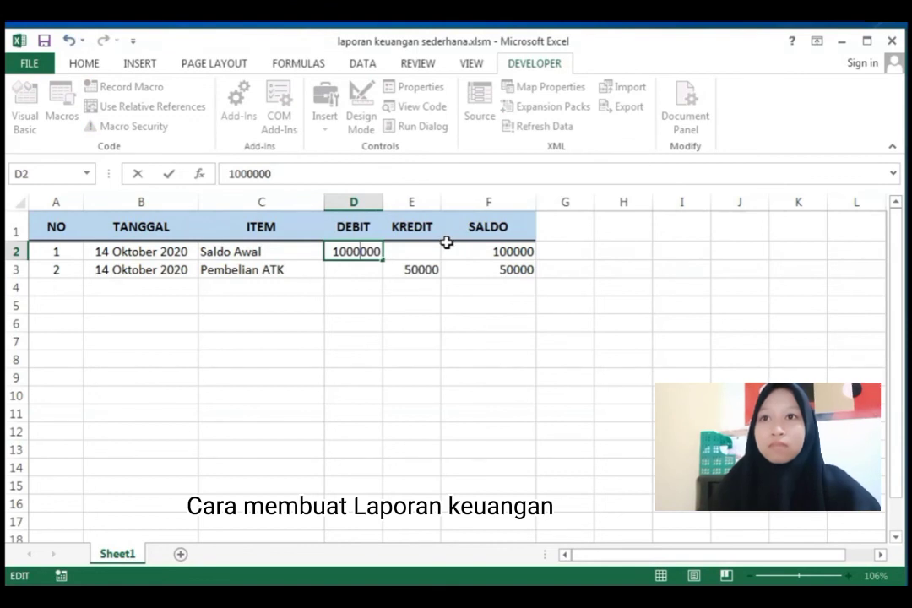
{"action": "left_click", "coordinate": [471, 301]}
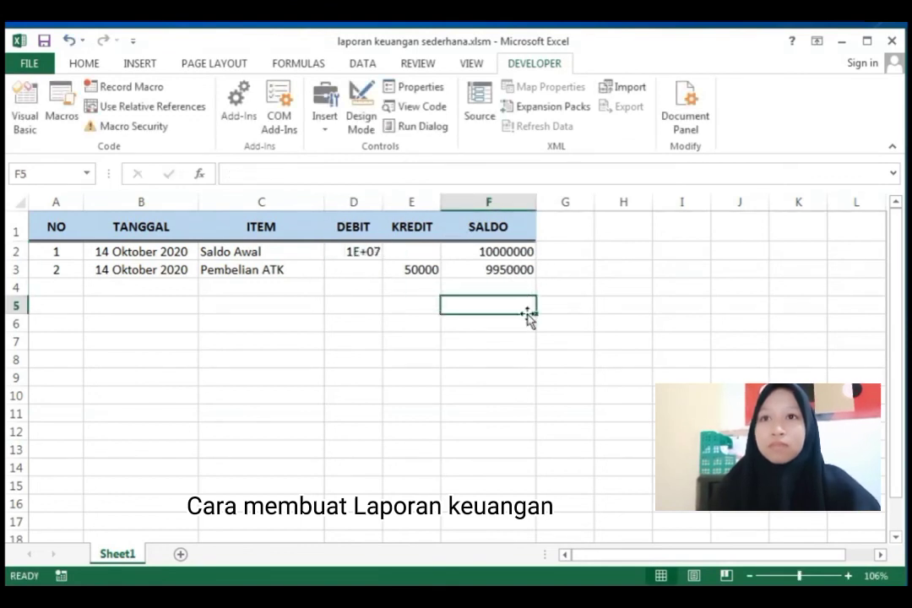
{"action": "left_click", "coordinate": [522, 270]}
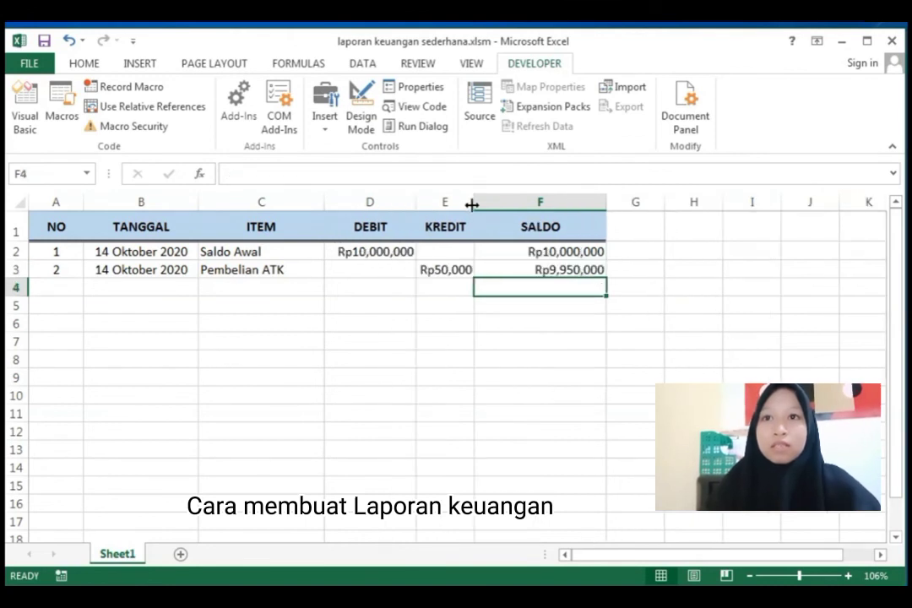
Step: Widen the KREDIT column slightly to give its amounts more room
{"action": "left_click_drag", "start_coordinate": [472, 203], "coordinate": [491, 209]}
{"action": "left_click", "coordinate": [503, 329]}
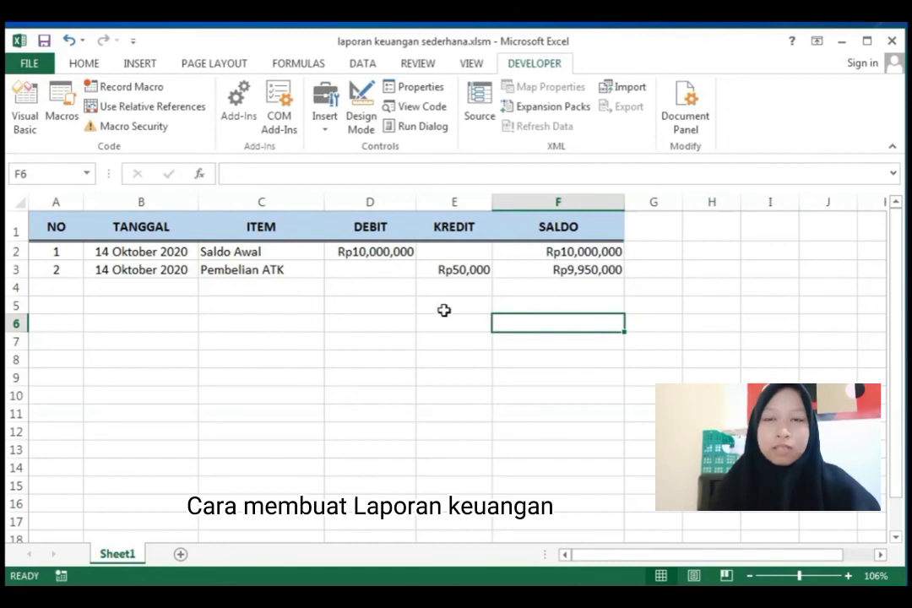
{"action": "left_click", "coordinate": [405, 303]}
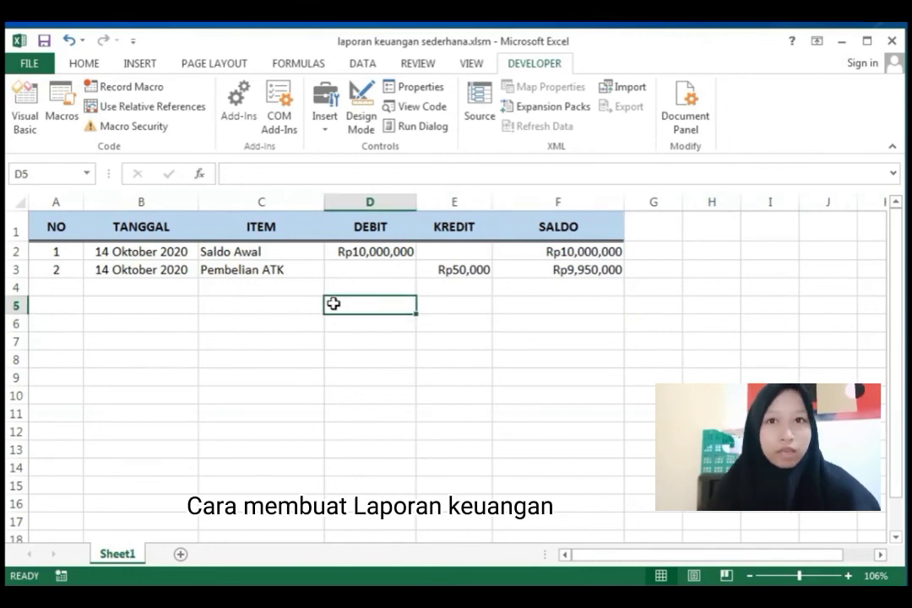